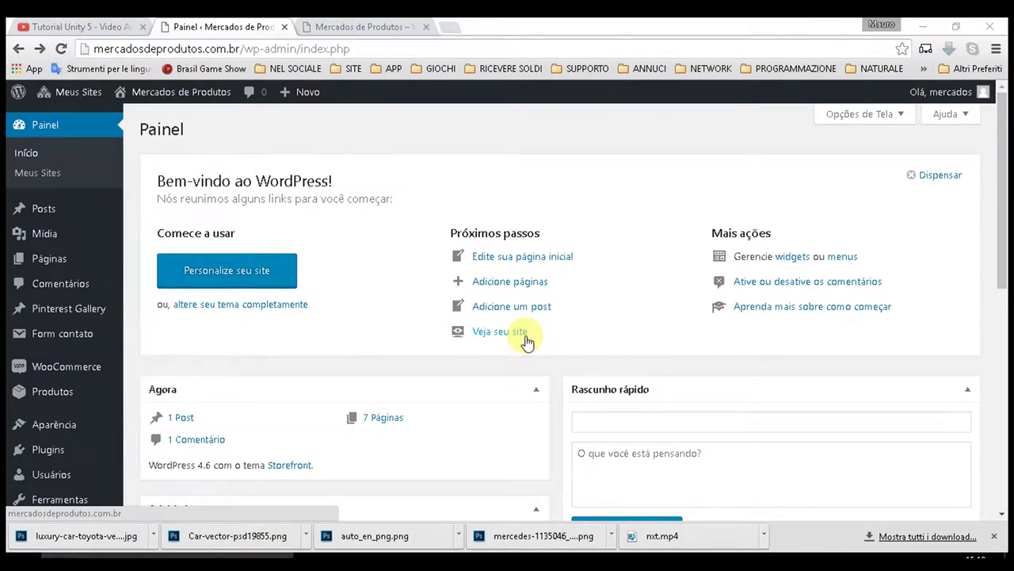
scroll(167, 420, "down", 3)
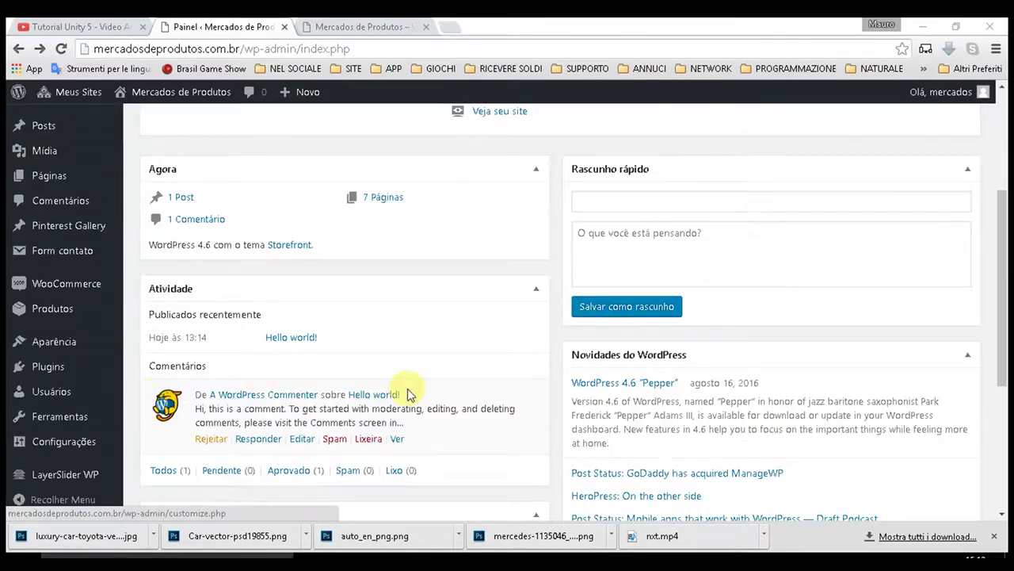
scroll(407, 392, "up", 2)
scroll(408, 391, "up", 1)
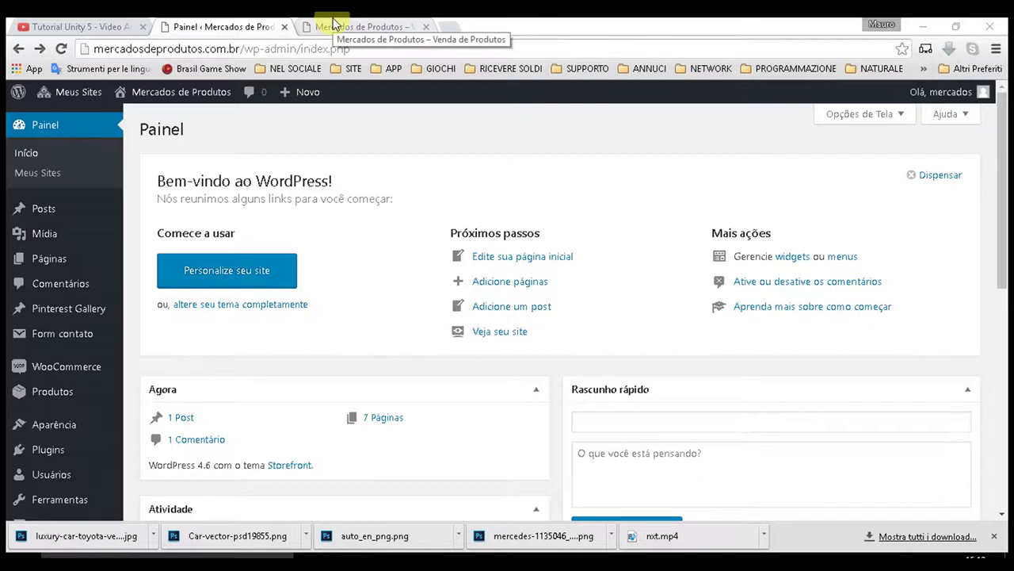
Start a new store product titled CARRO and enter "DESCIÇÃO DO CARRO" as its main description
mouse_move(53, 393)
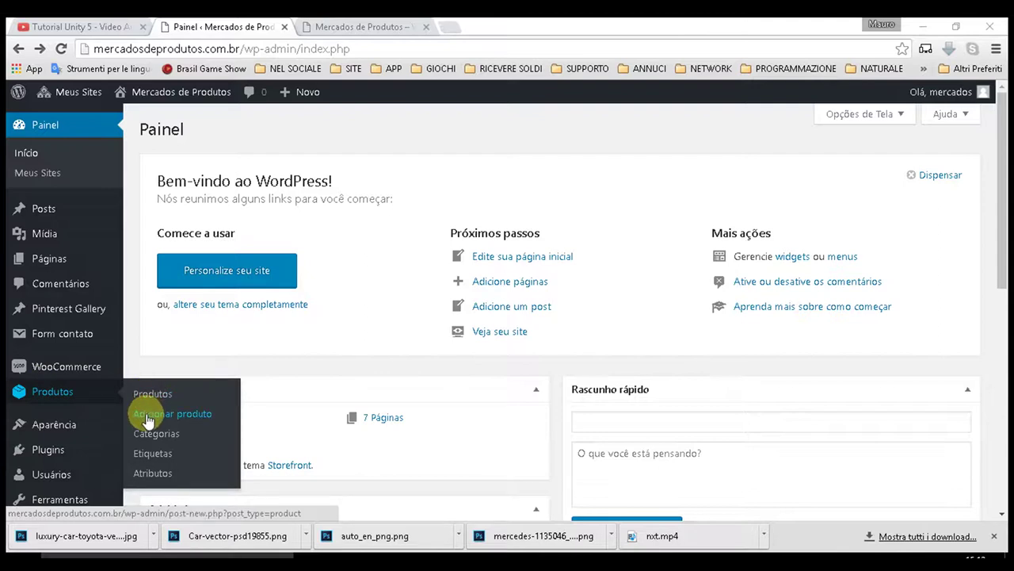
left_click(146, 417)
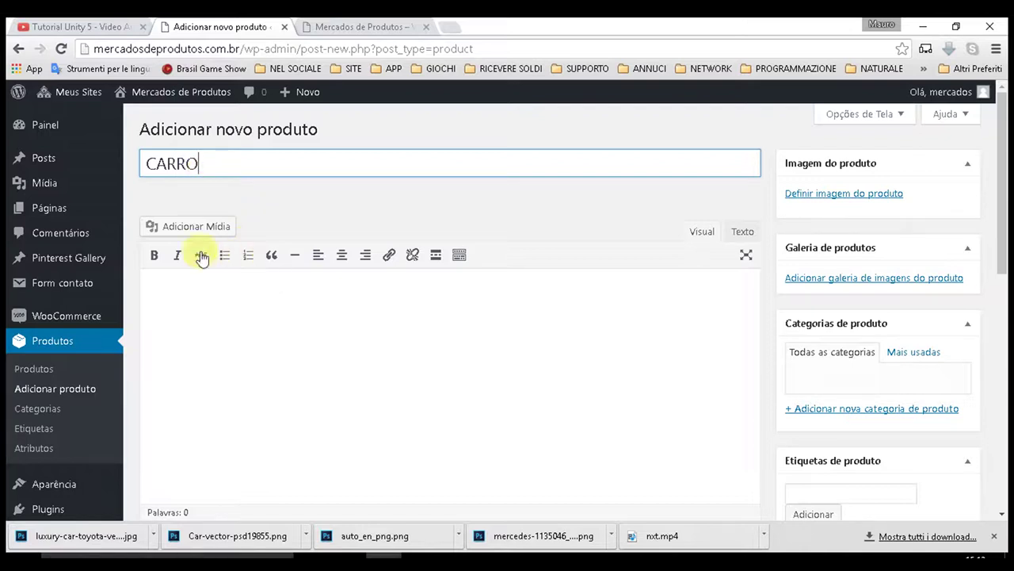
left_click(196, 321)
type("DE")
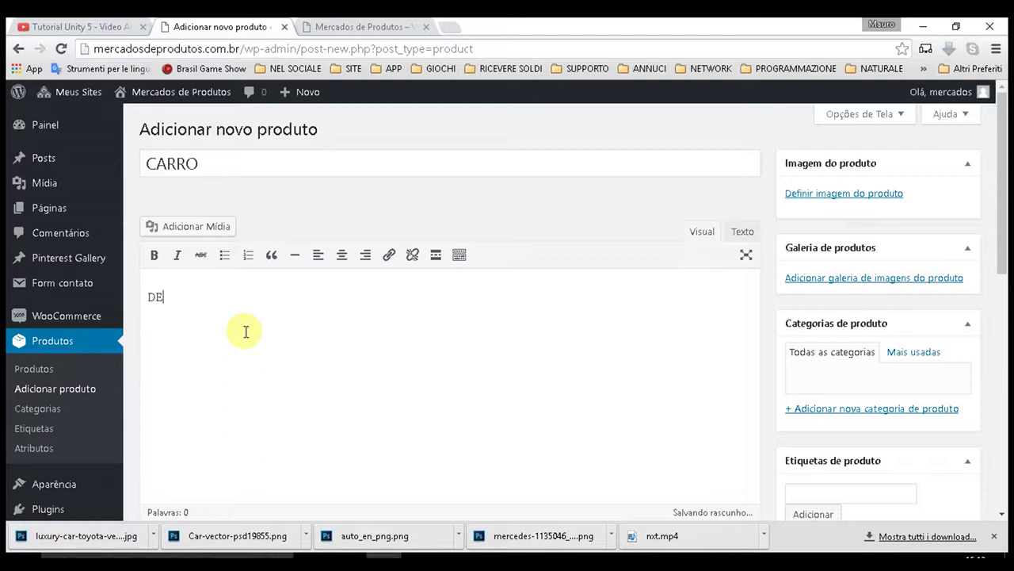
type("SC")
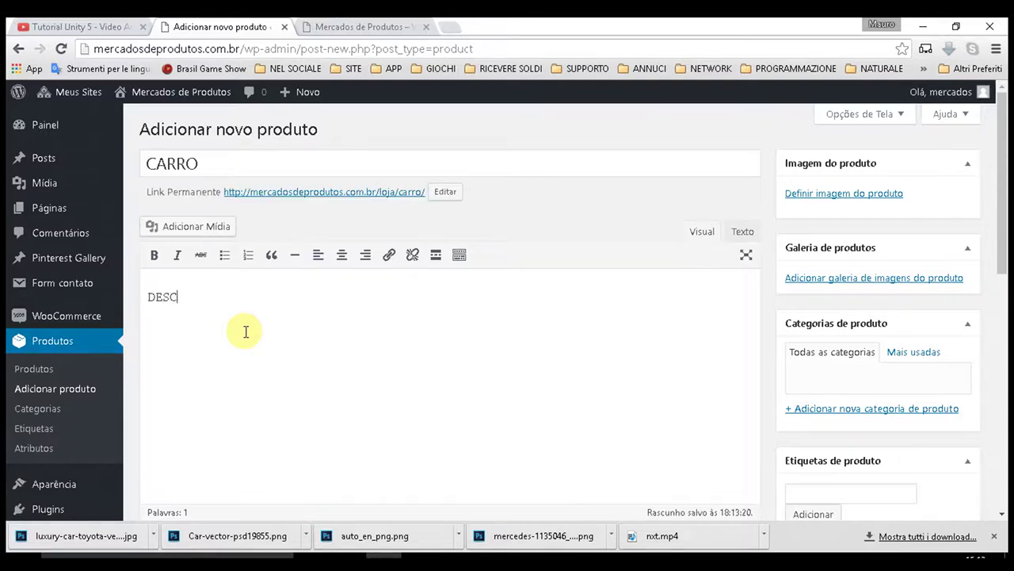
type("IÇÃO DO")
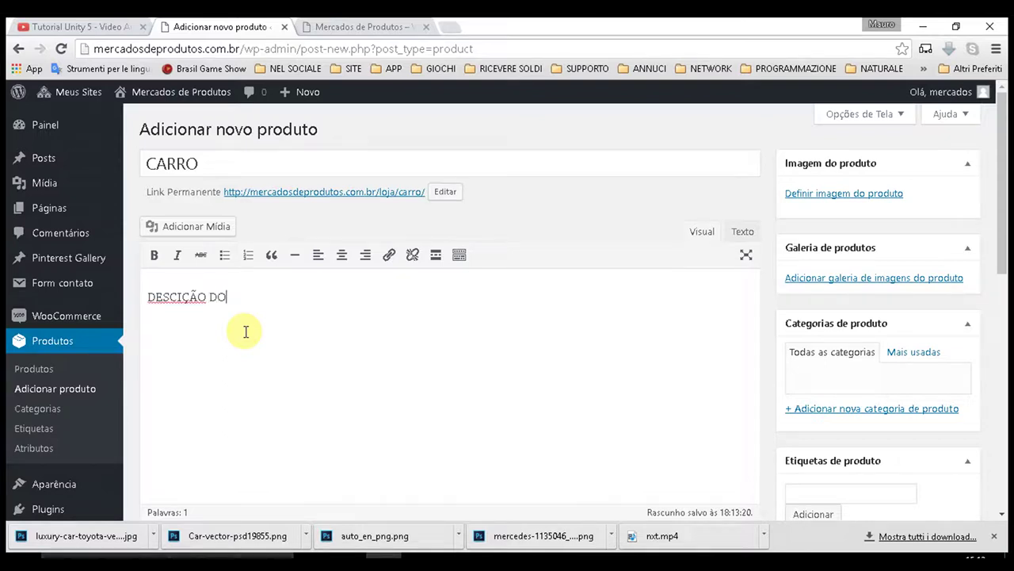
type(" CARR")
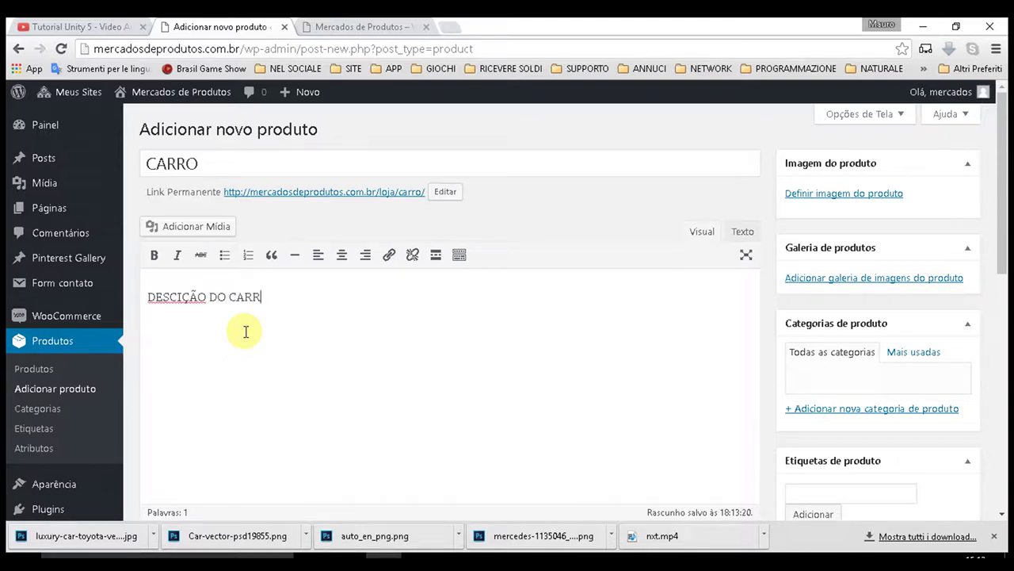
type("O")
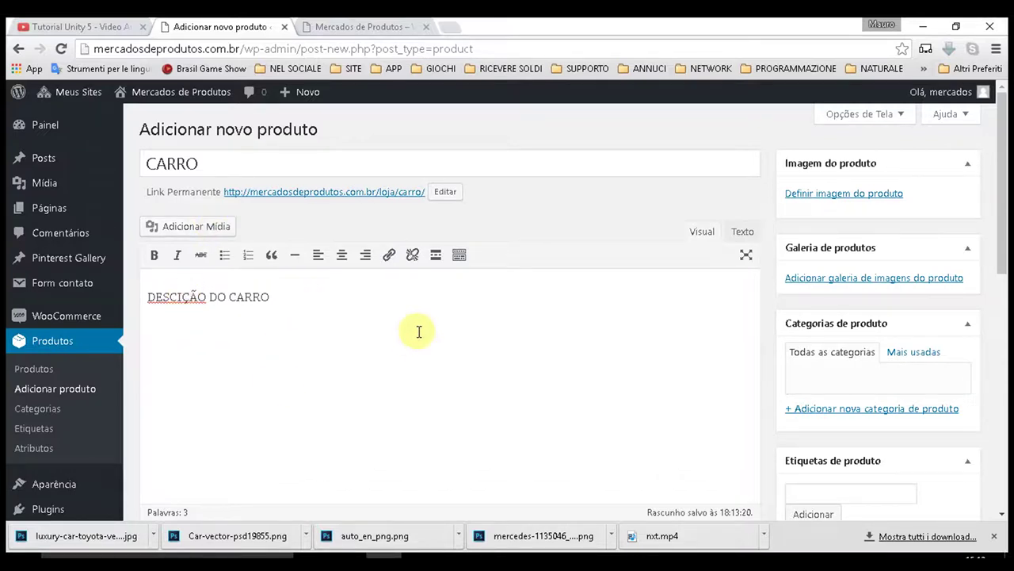
Upload the auto_en_png file from the desktop and set it as the product image
scroll(220, 302, "down", 2)
scroll(256, 298, "up", 1)
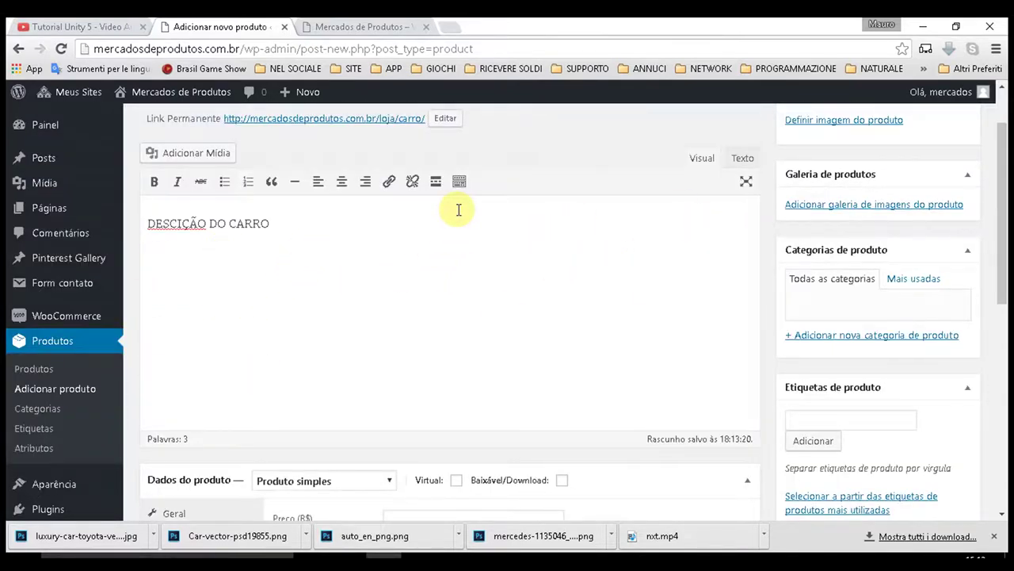
scroll(720, 254, "up", 1)
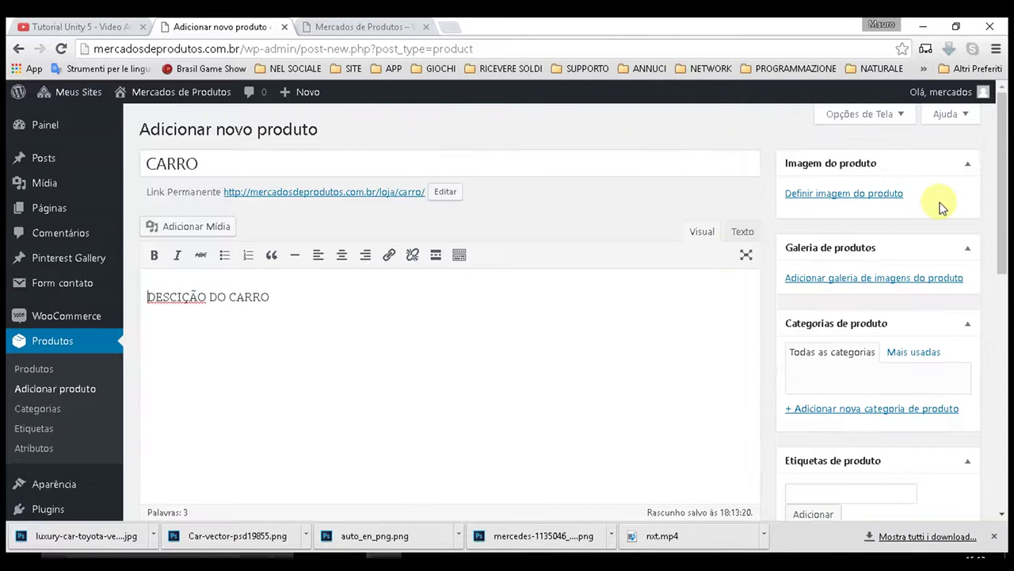
left_click(835, 195)
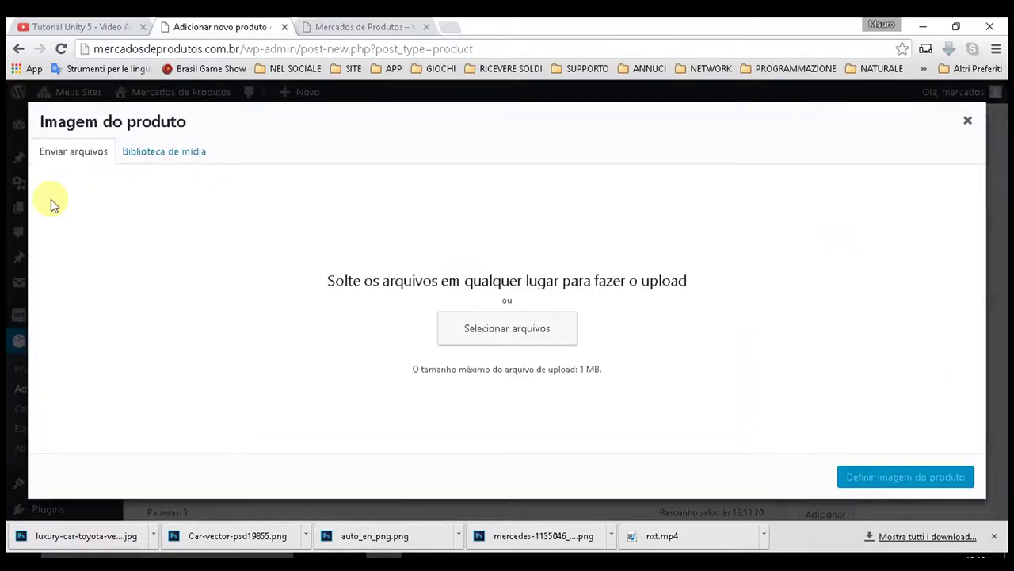
left_click(167, 155)
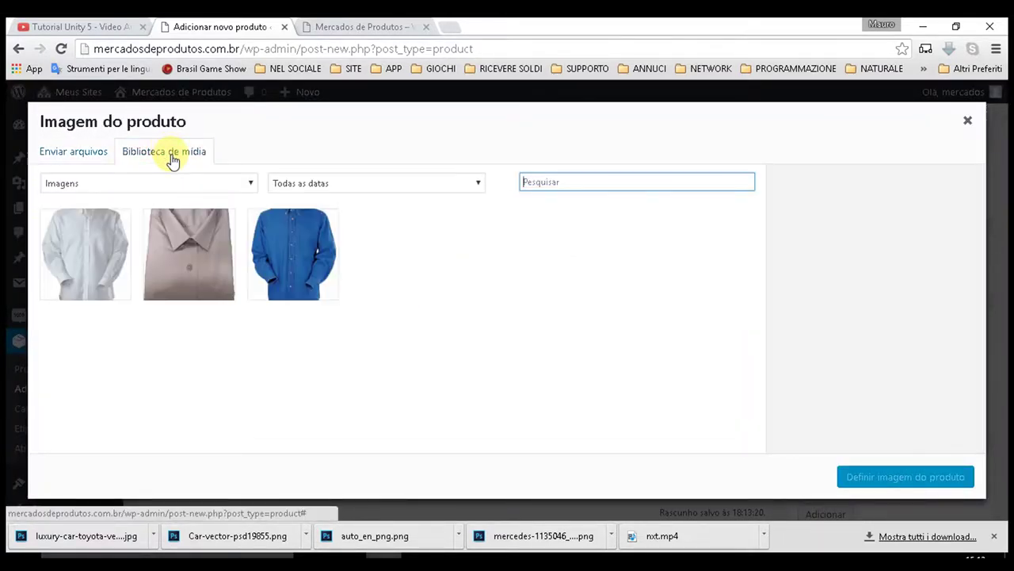
left_click(65, 159)
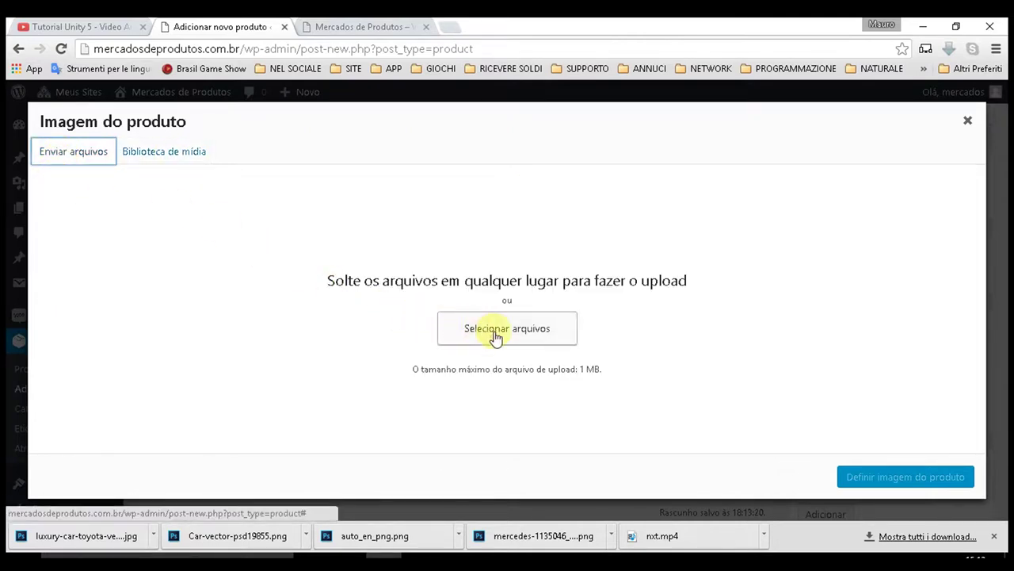
left_click(532, 336)
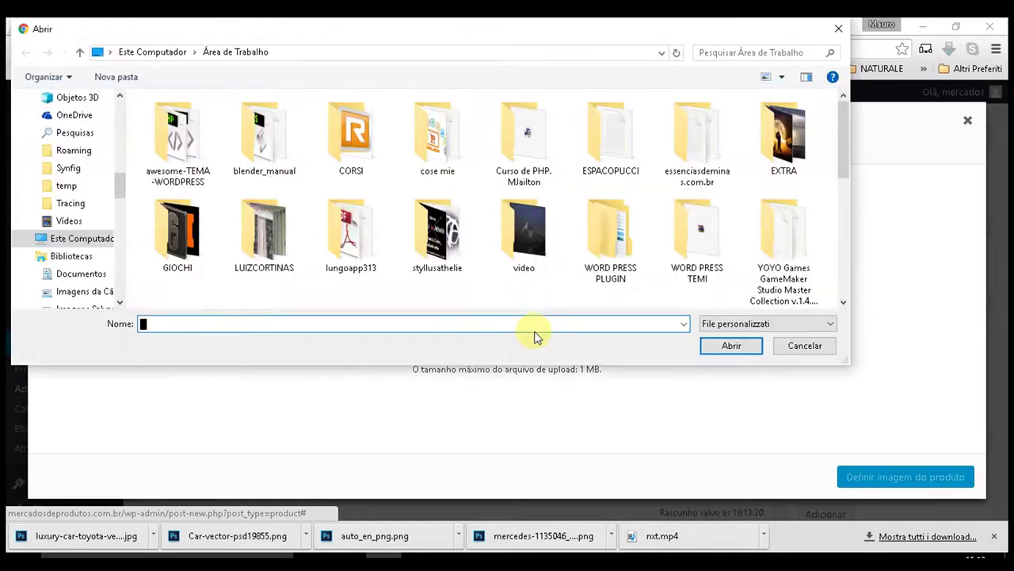
scroll(554, 158, "down", 3)
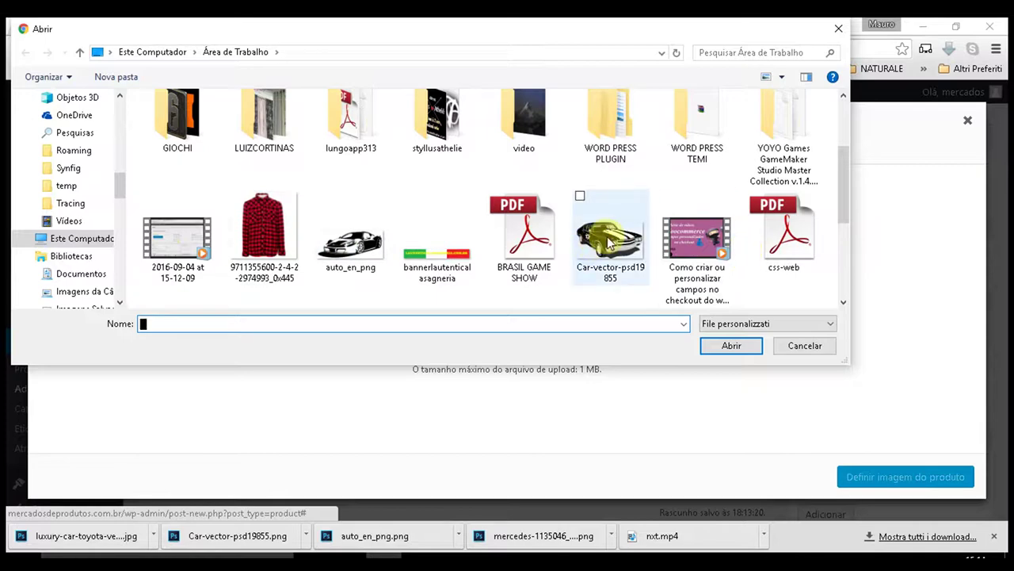
left_click(371, 246)
left_click(732, 347)
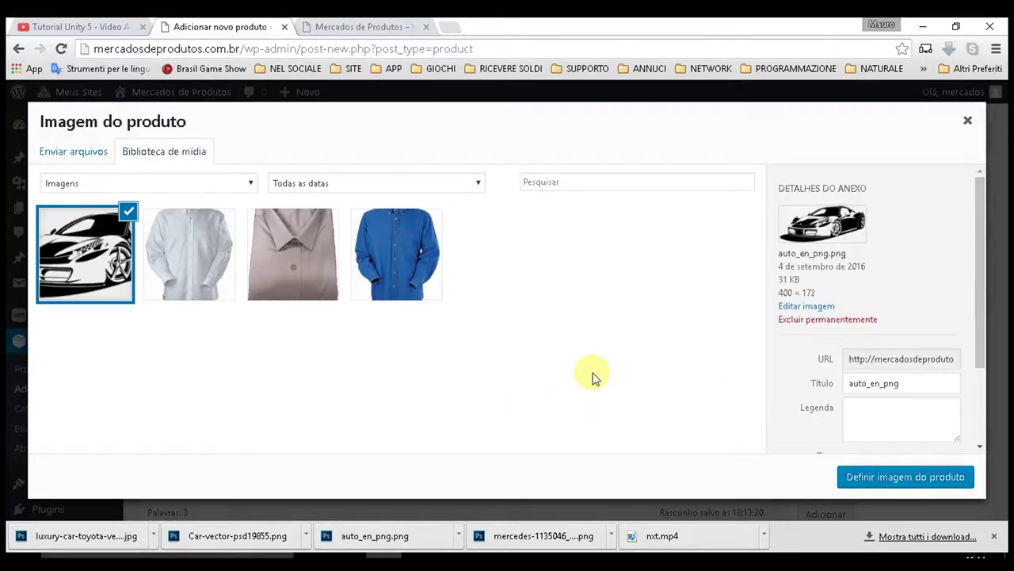
scroll(879, 374, "down", 2)
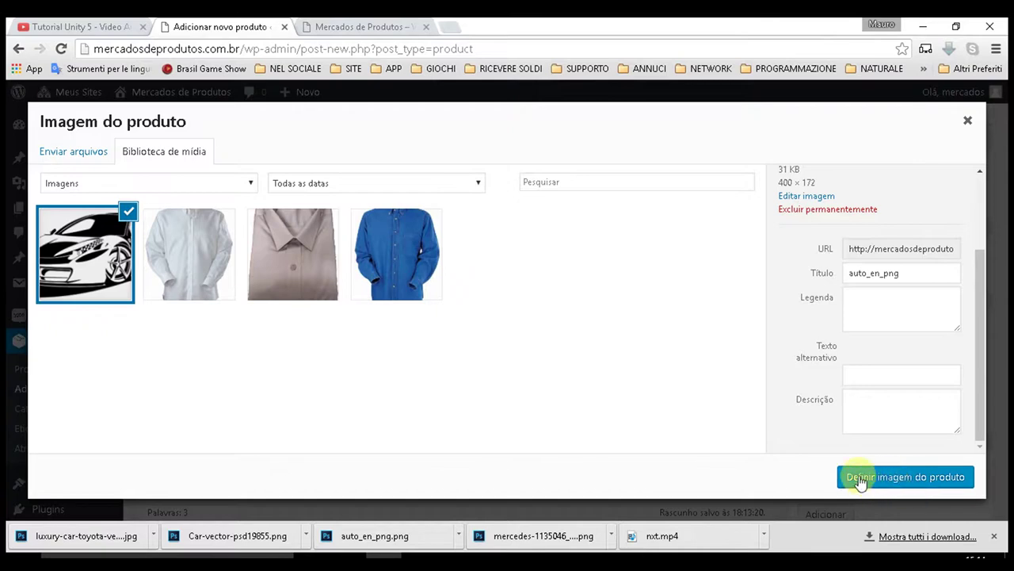
left_click(931, 480)
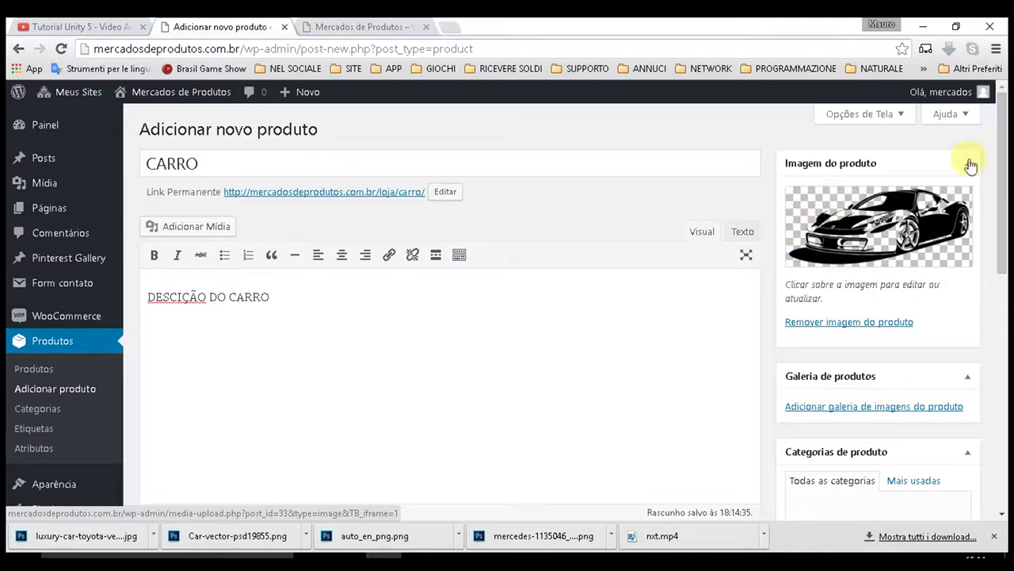
Upload Car-vector-psd19855 from the desktop as an image for the product gallery
scroll(849, 333, "down", 1)
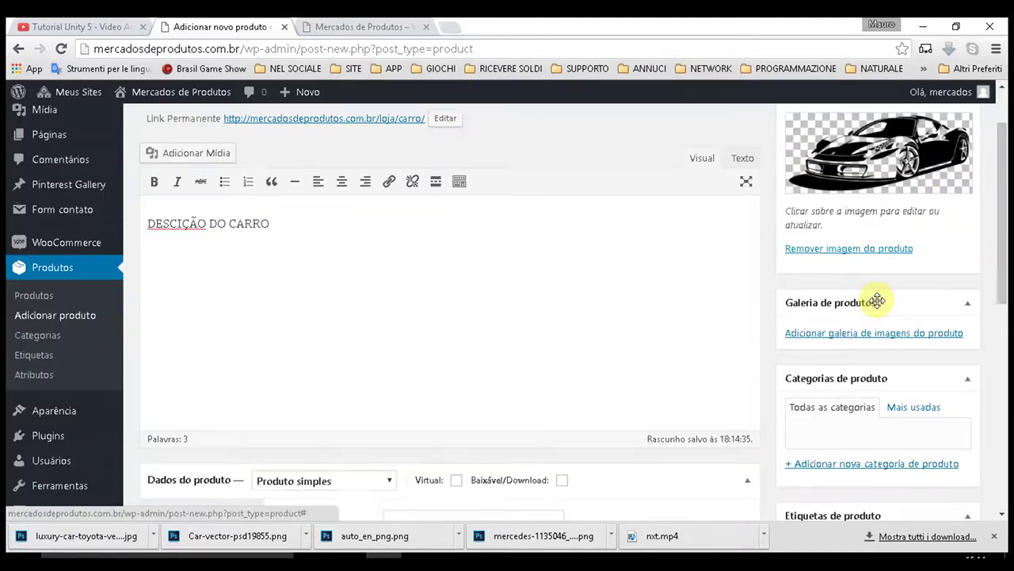
left_click(817, 334)
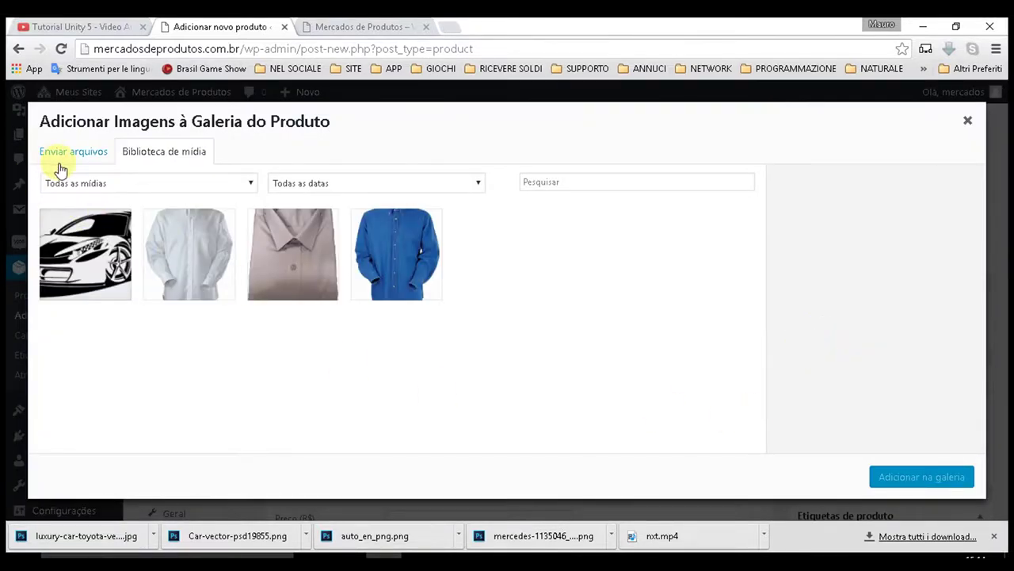
left_click(73, 157)
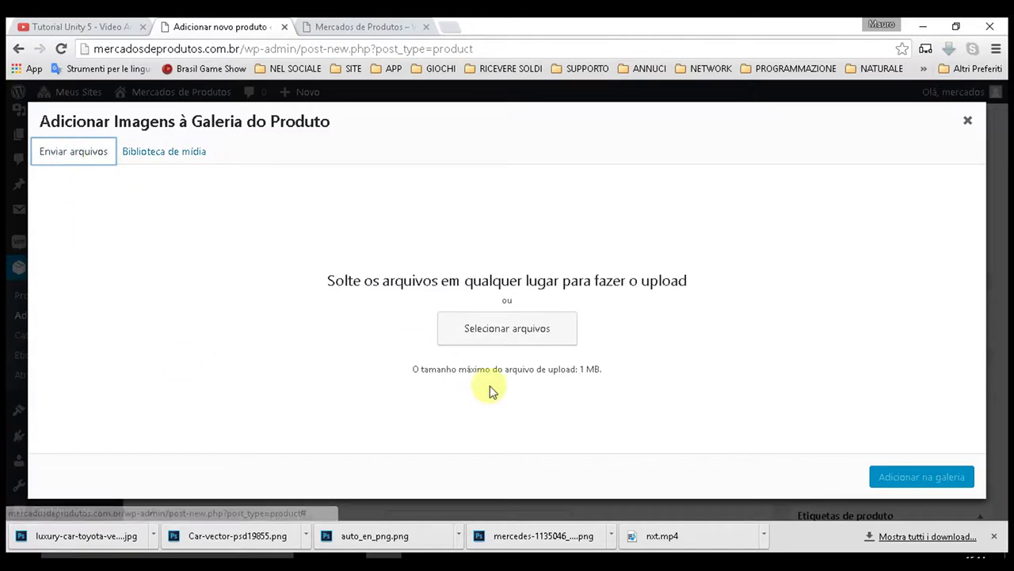
left_click(516, 332)
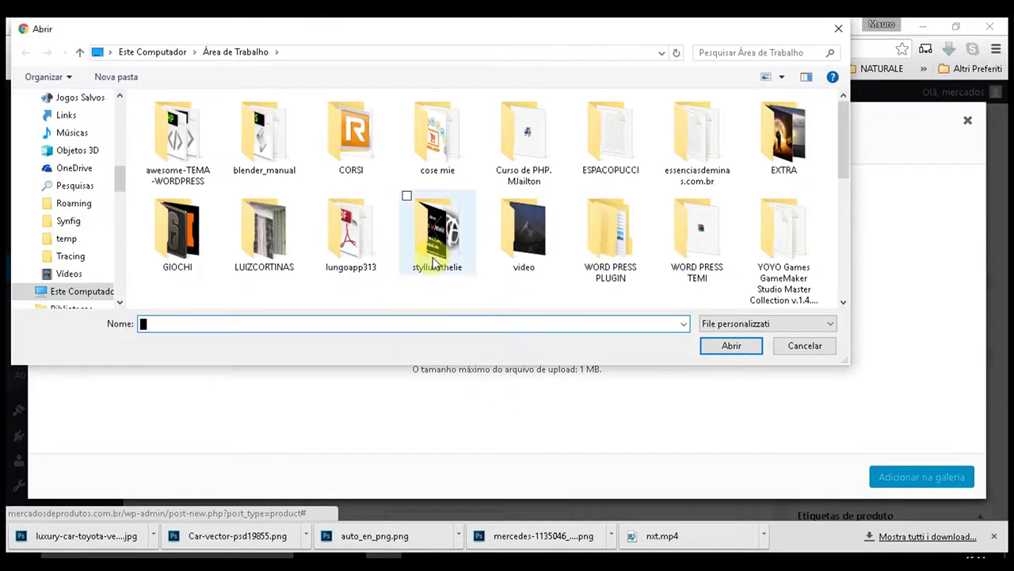
scroll(432, 233, "down", 5)
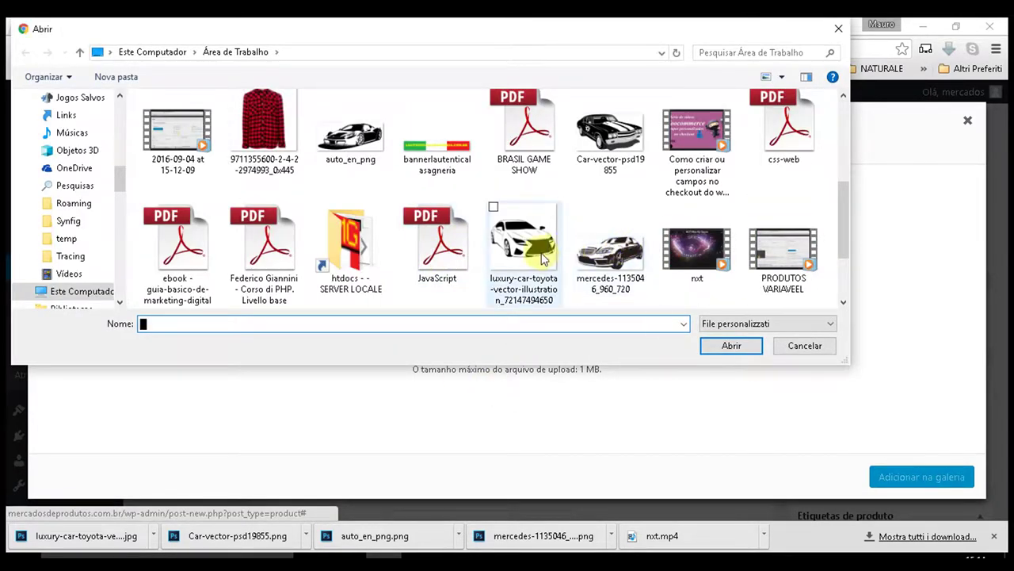
left_click(622, 139)
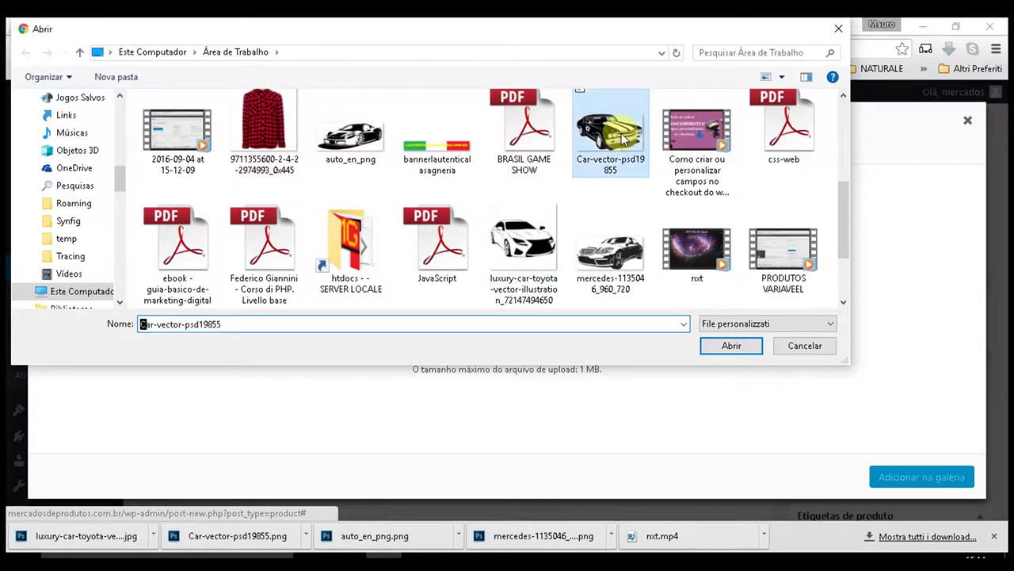
left_click(731, 345)
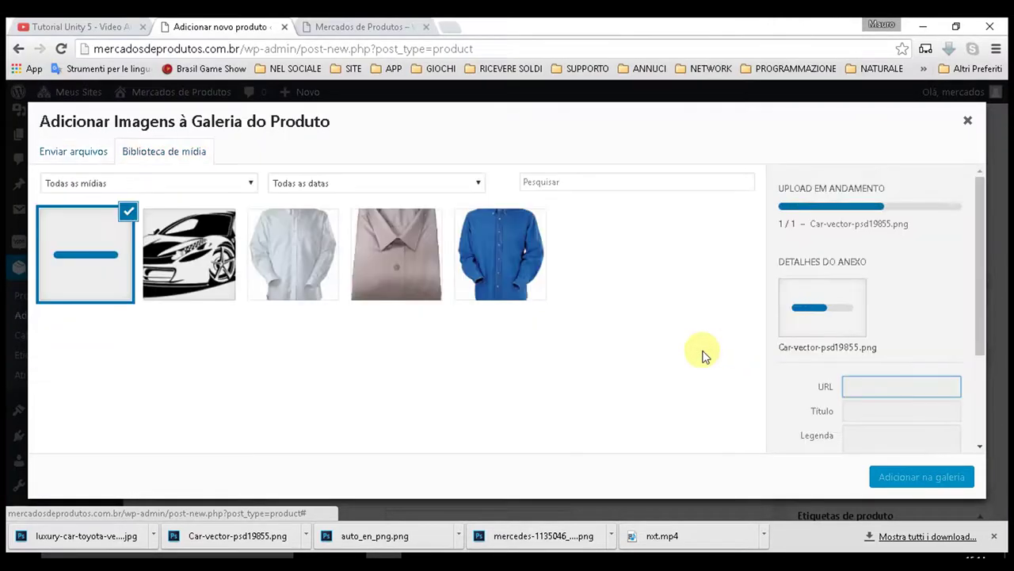
left_click(76, 151)
left_click(506, 347)
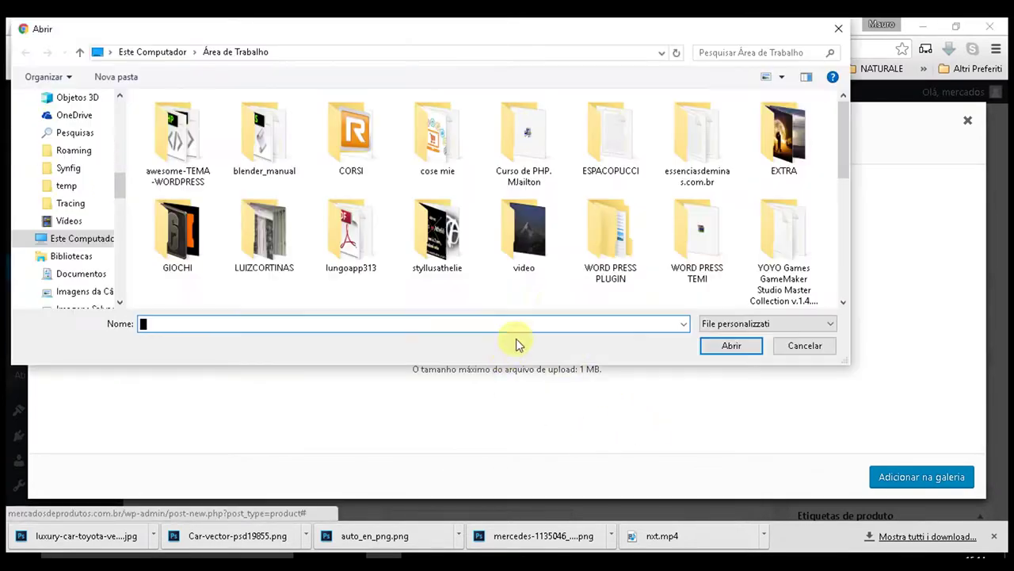
scroll(544, 294, "down", 10)
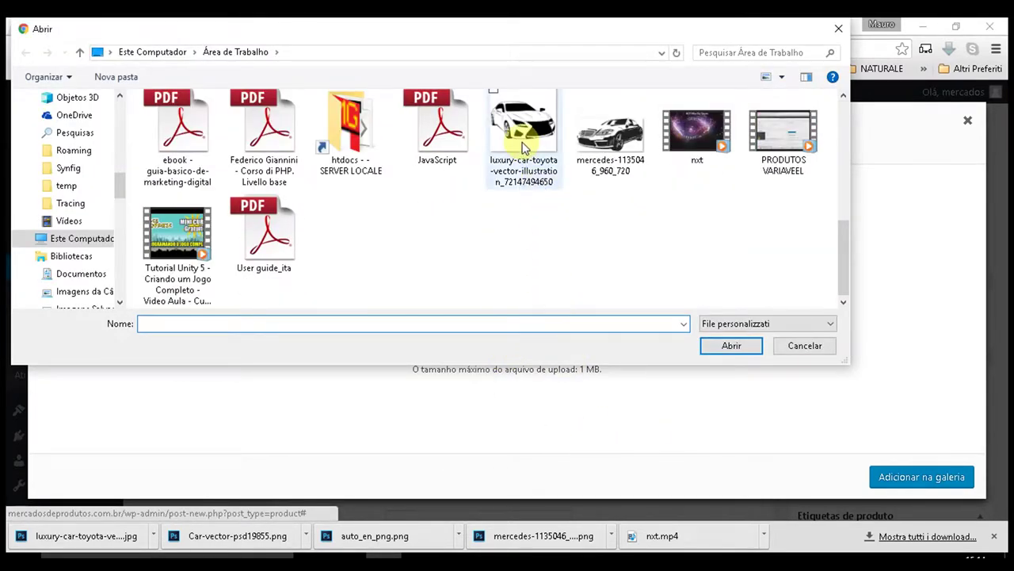
left_click(523, 148)
left_click(610, 141, "ctrl")
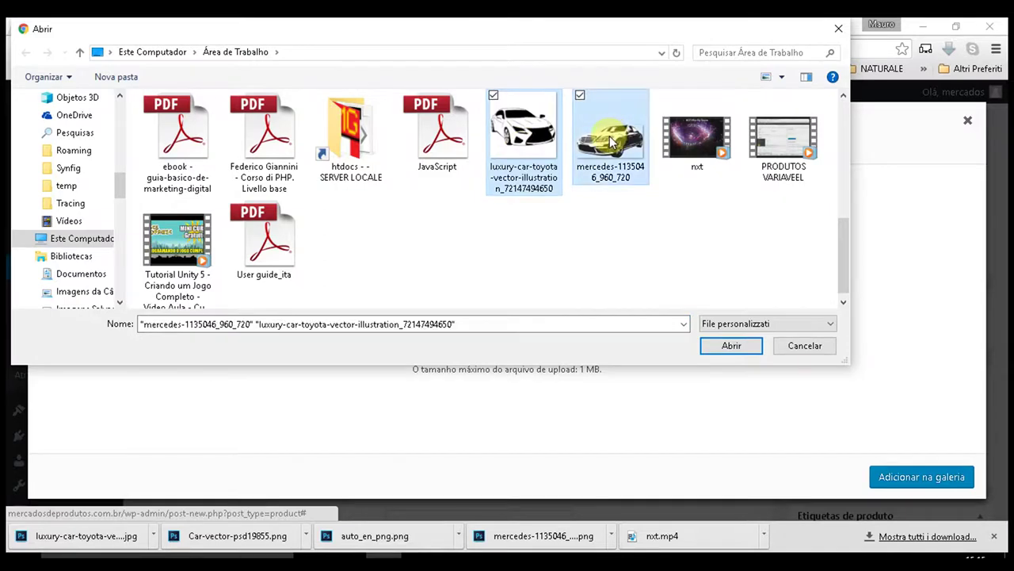
left_click(729, 345)
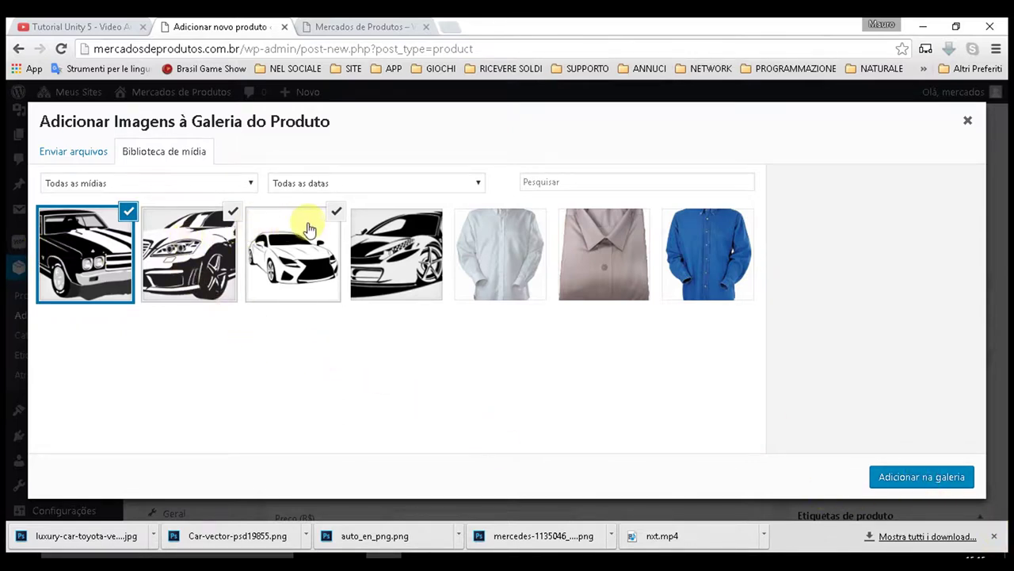
left_click(961, 477)
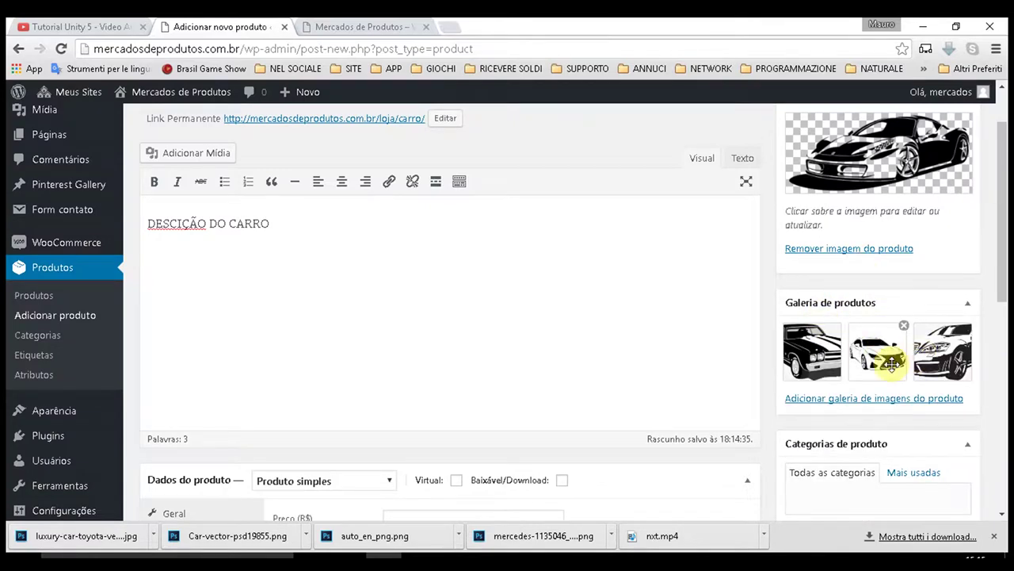
Look over the product's category, tag and publishing settings
scroll(884, 364, "down", 2)
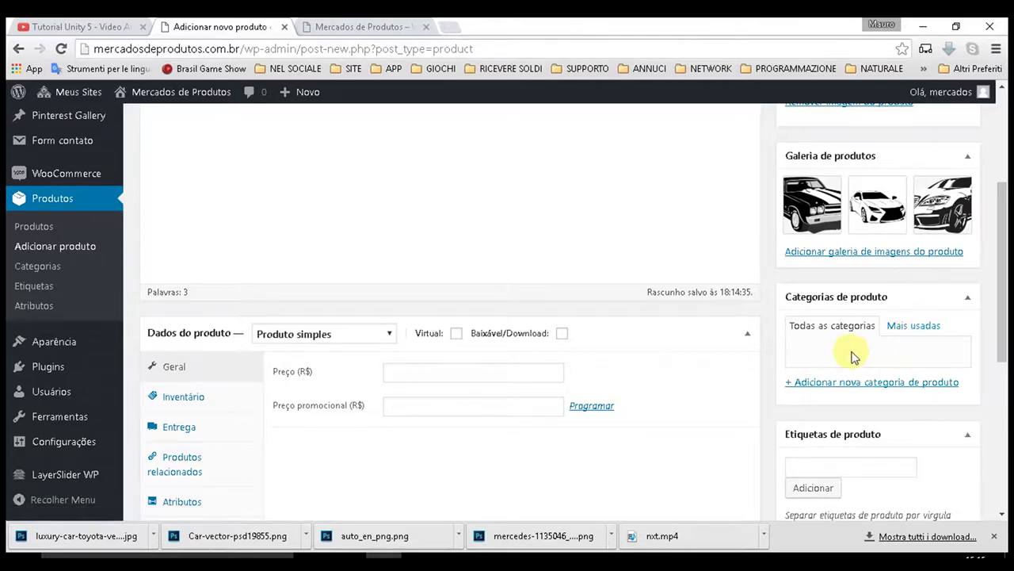
scroll(854, 356, "down", 2)
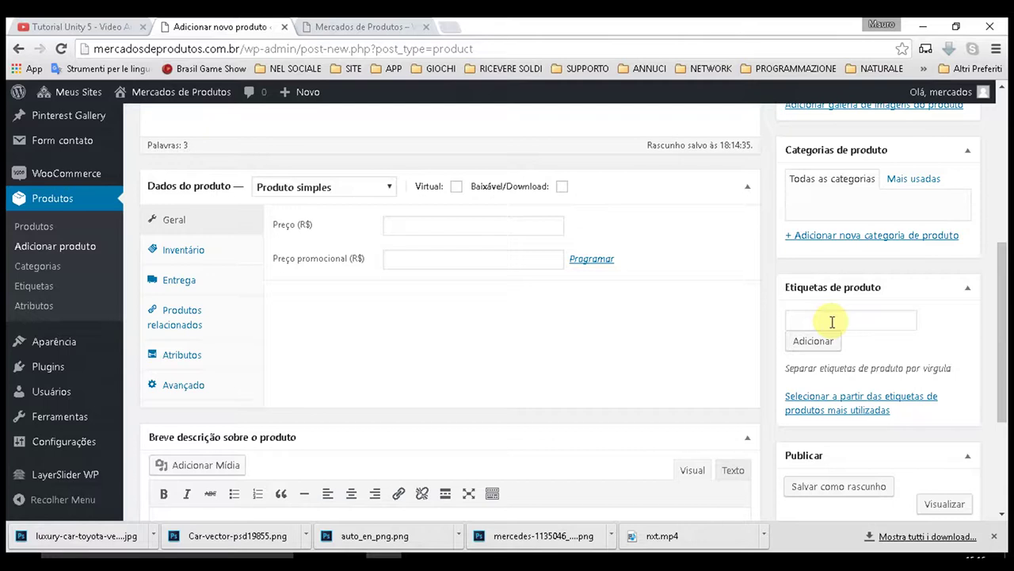
scroll(833, 318, "down", 1)
left_click(845, 247)
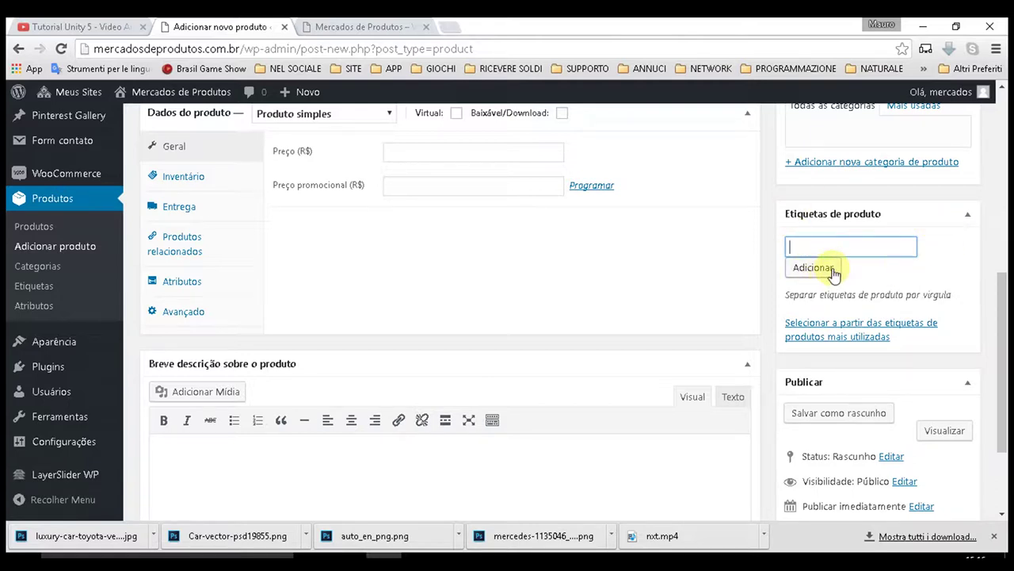
scroll(849, 292, "down", 3)
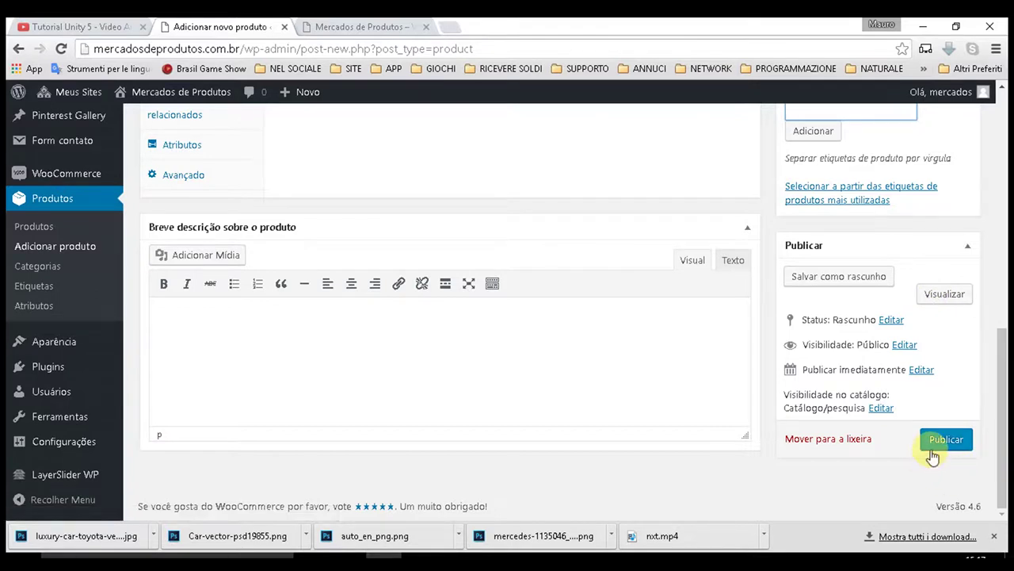
Enter "DESCIÇAO DO PRODUTO" as the product's short description
left_click(246, 333)
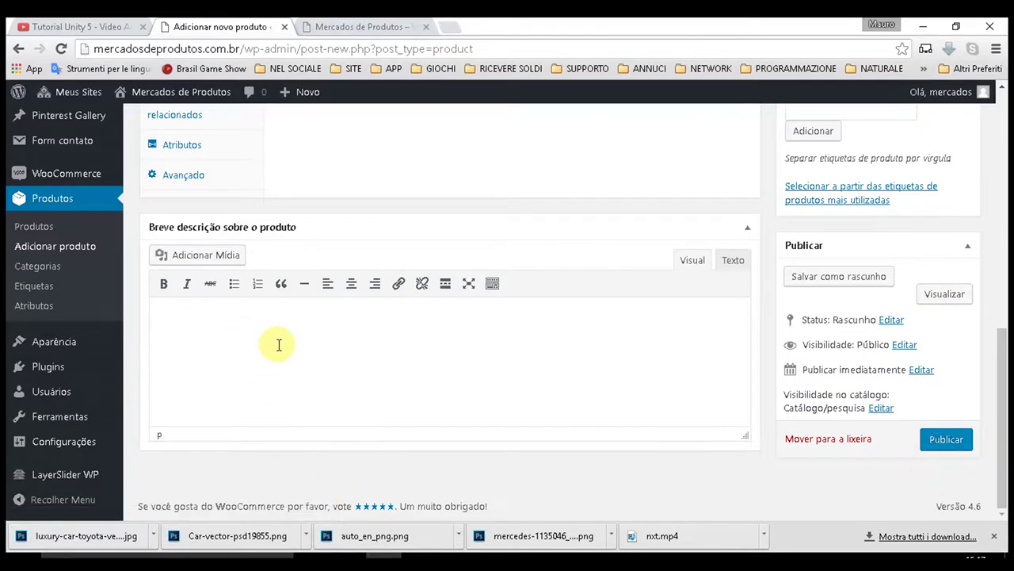
type("DESCIÇAO D")
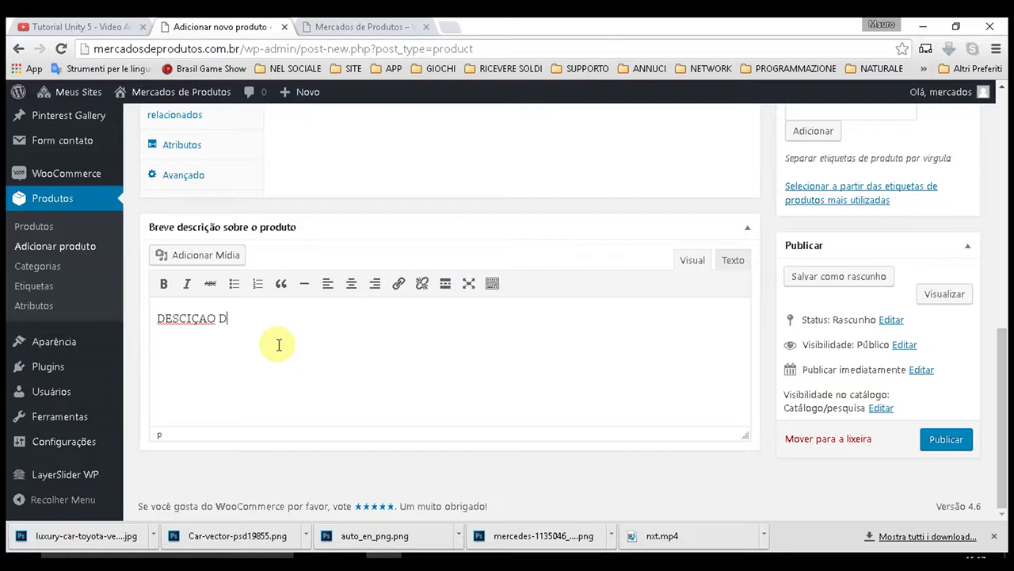
type("O PRODUTO")
Set the product's regular price to 2000,00 and its promotional price to 1900,00 in the general product data
scroll(277, 412, "up", 2)
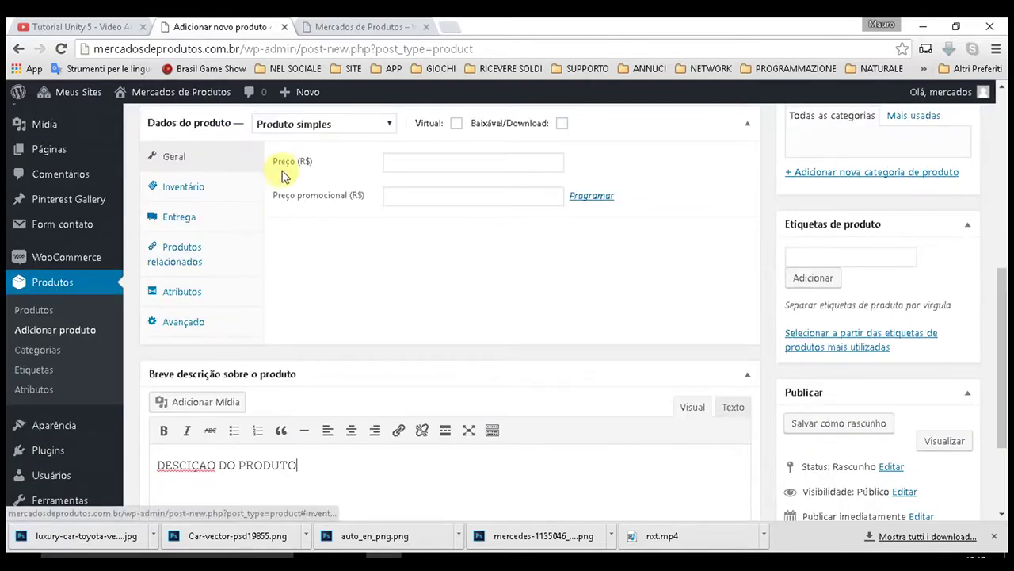
left_click(412, 160)
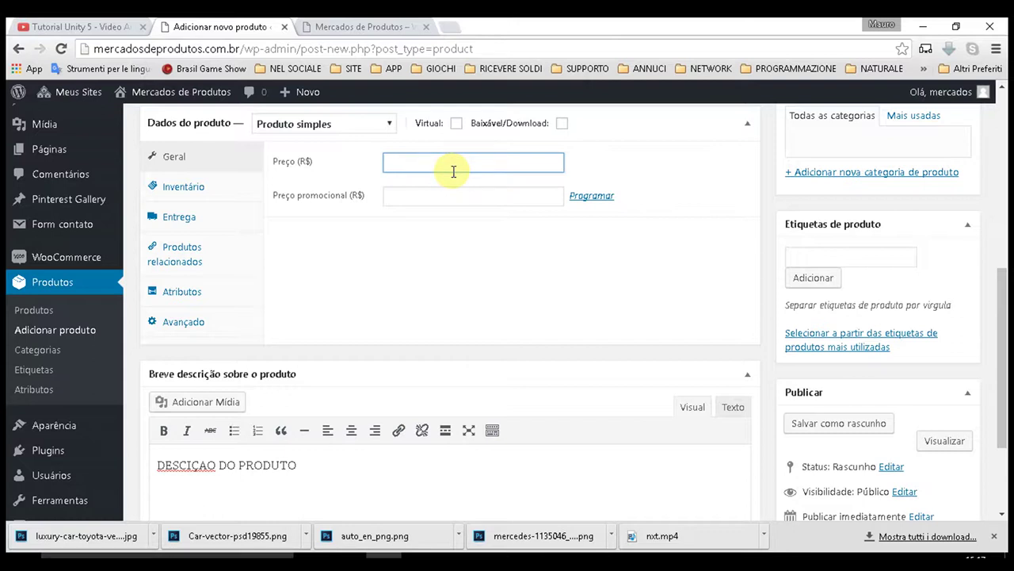
type("20")
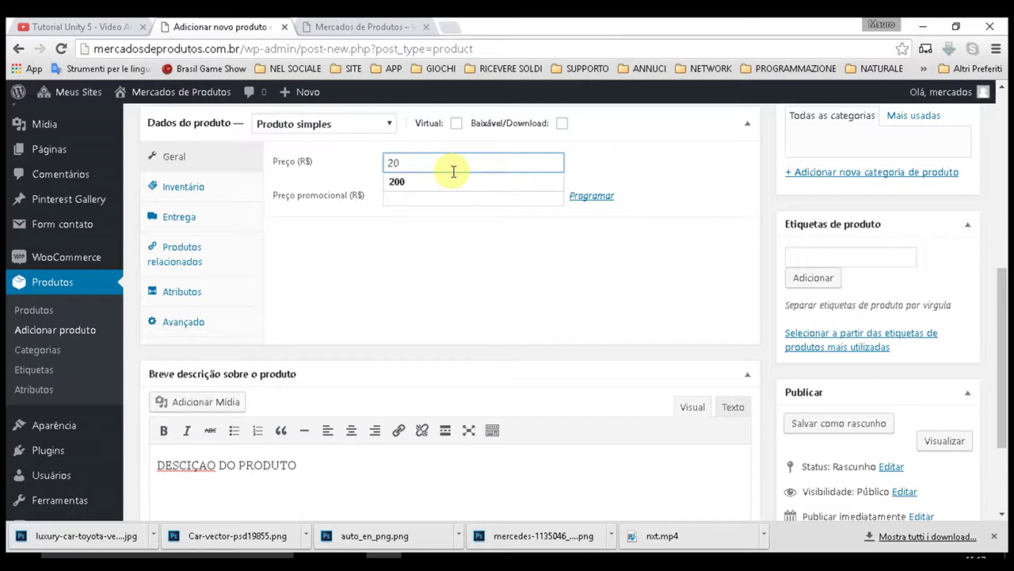
type("00")
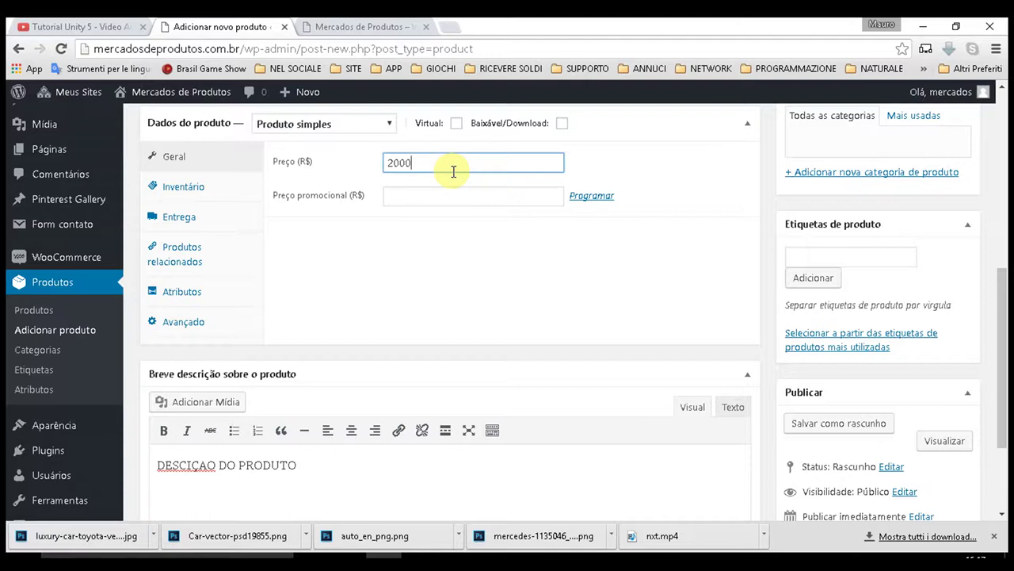
type(",00")
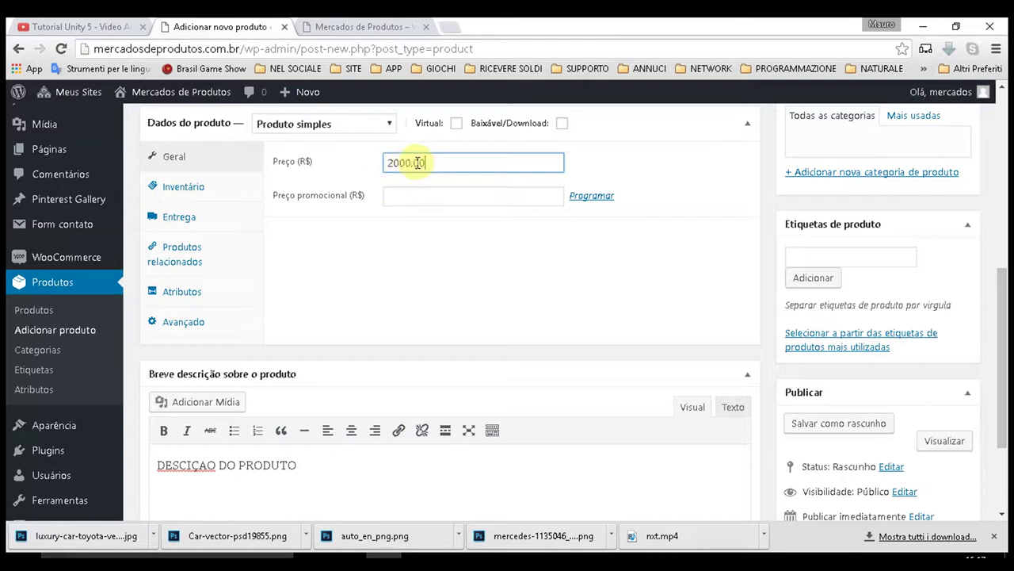
left_click(457, 196)
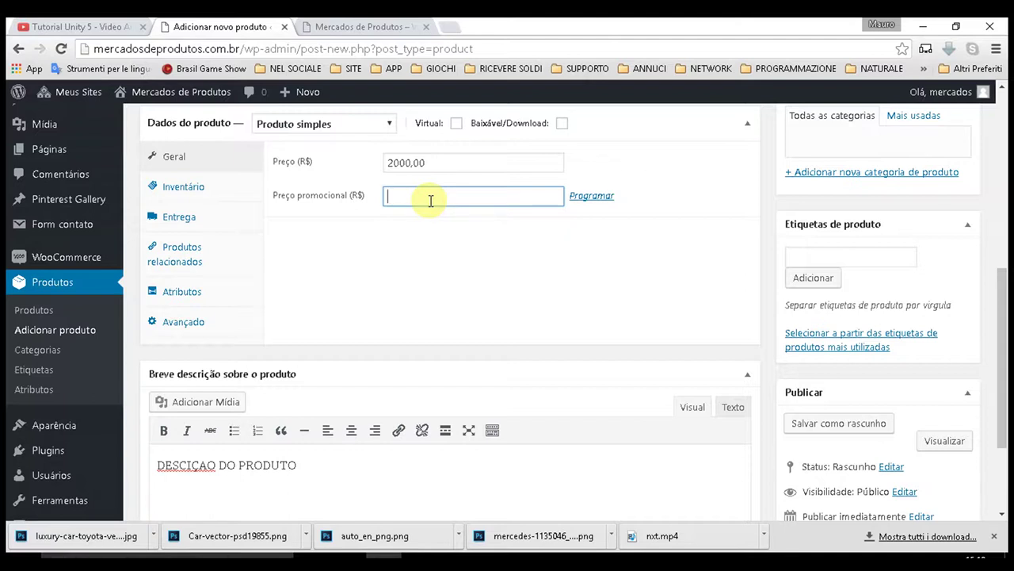
type("1900,00")
Examine the inventory settings, temporarily enabling product-level stock management to see its quantity and backorder options
scroll(432, 200, "up", 1)
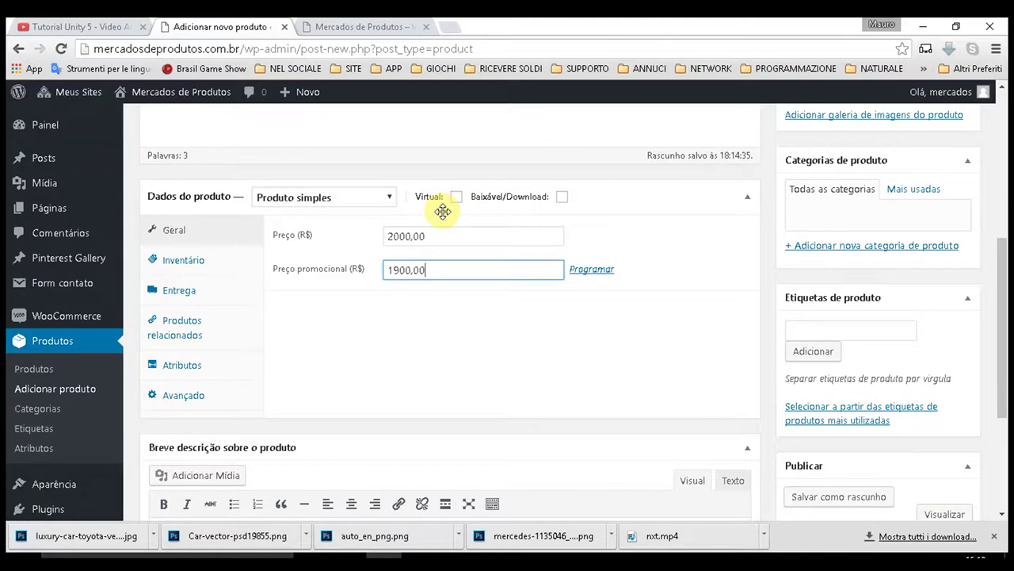
scroll(381, 323, "down", 3)
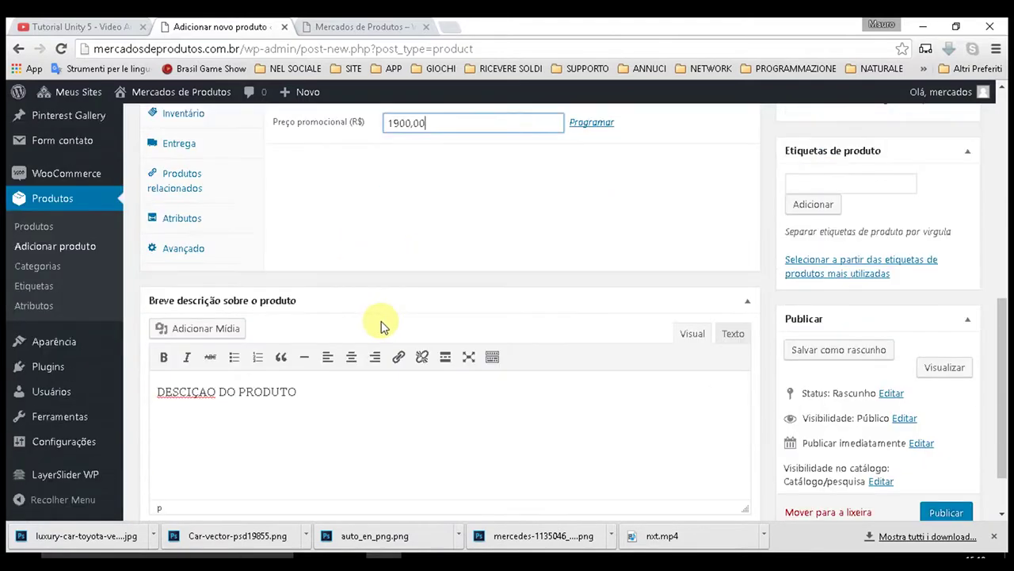
scroll(317, 289, "up", 2)
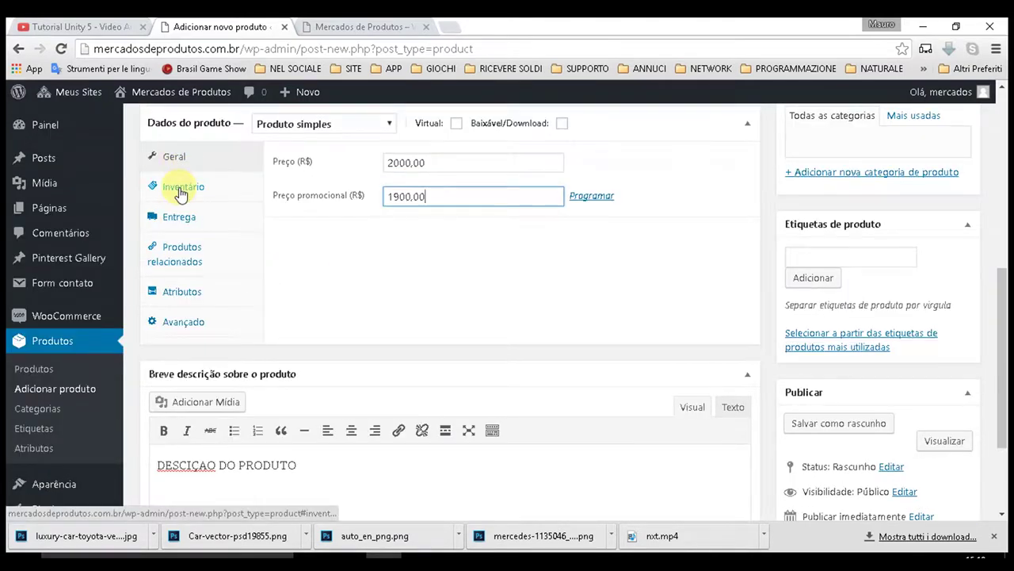
left_click(178, 190)
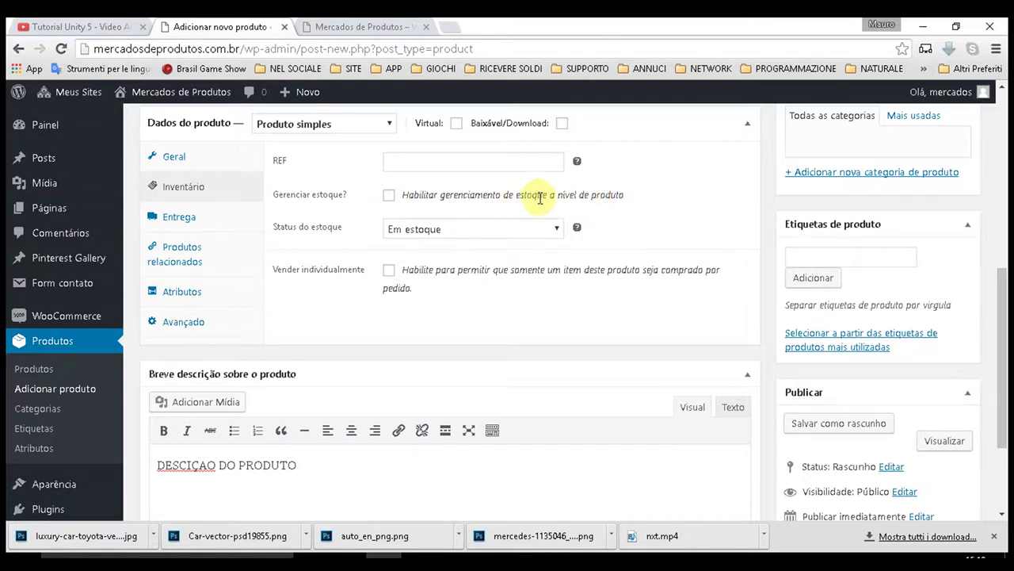
left_click(392, 198)
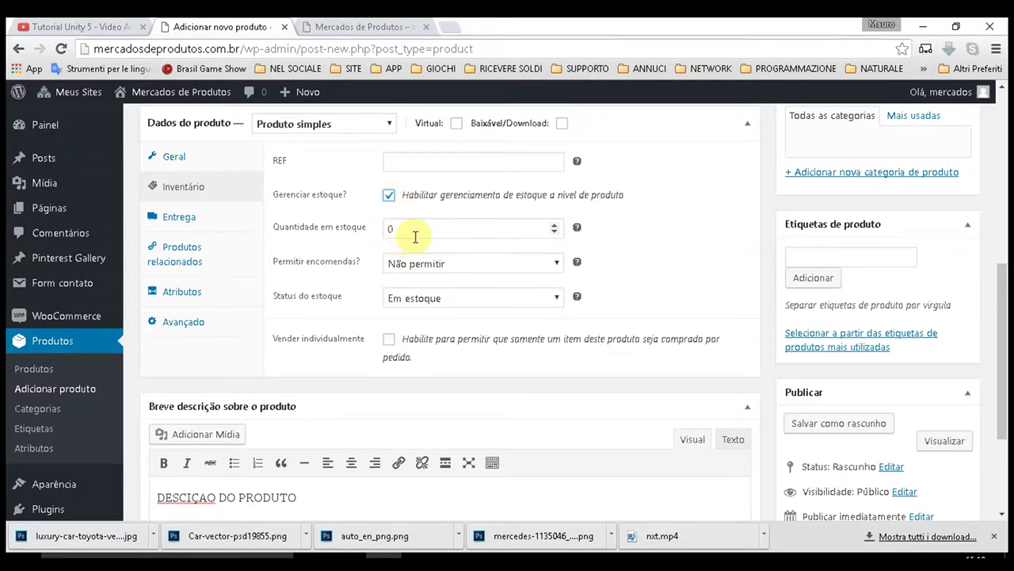
left_click(392, 198)
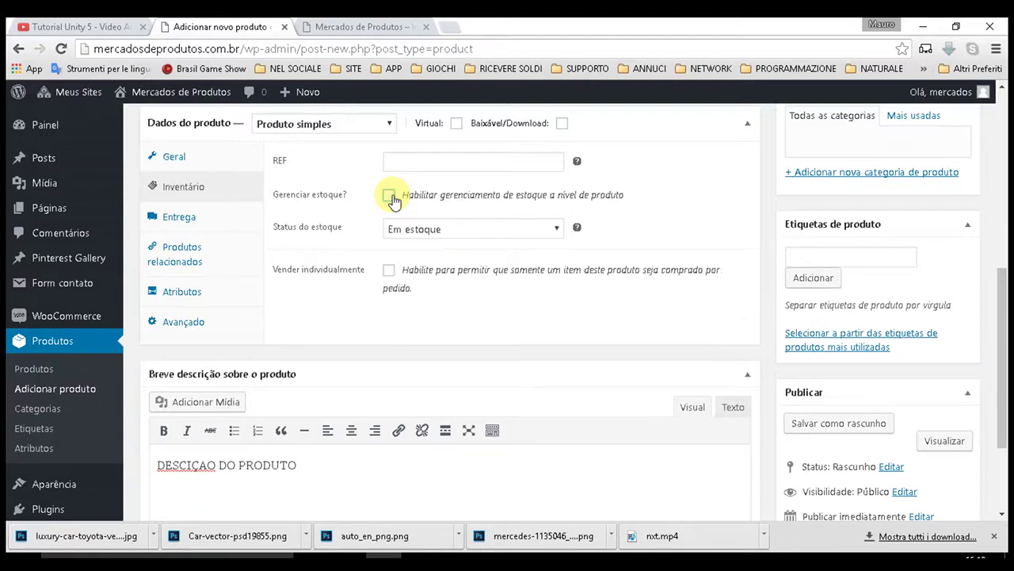
left_click(389, 197)
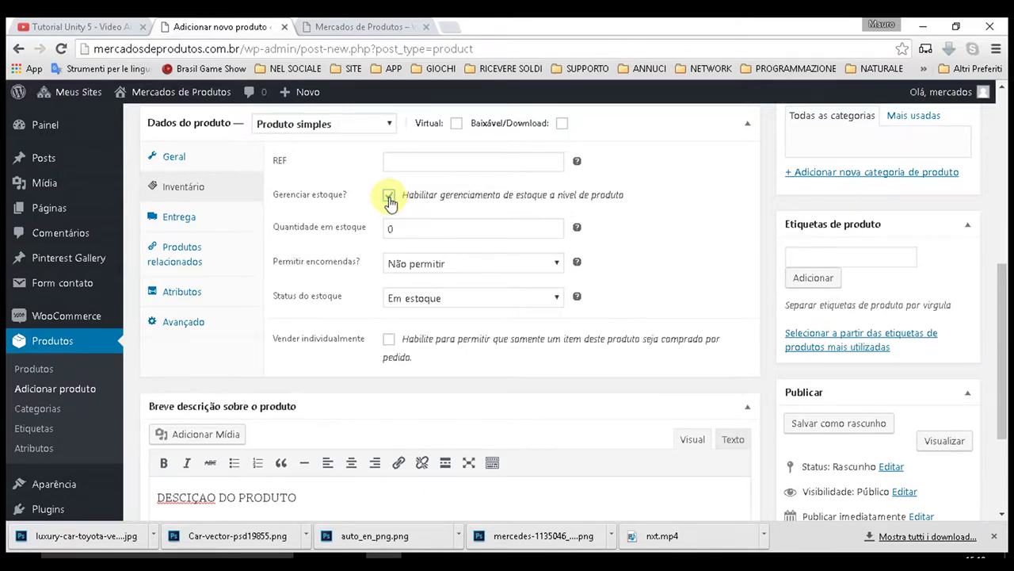
left_click(389, 197)
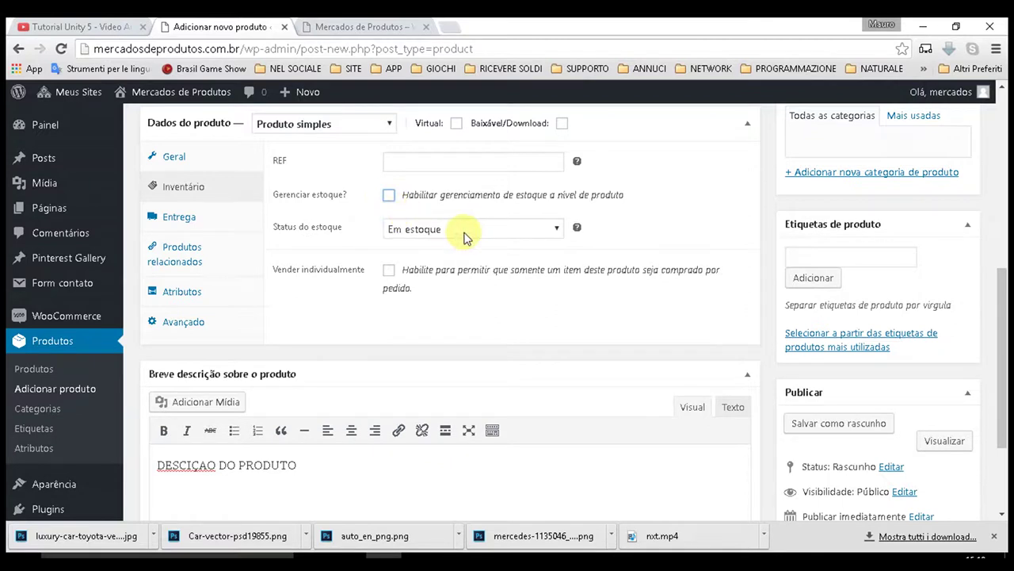
Set the stock status to Em estoque and leave the sell-individually option off
left_click(533, 230)
left_click(537, 229)
left_click(537, 228)
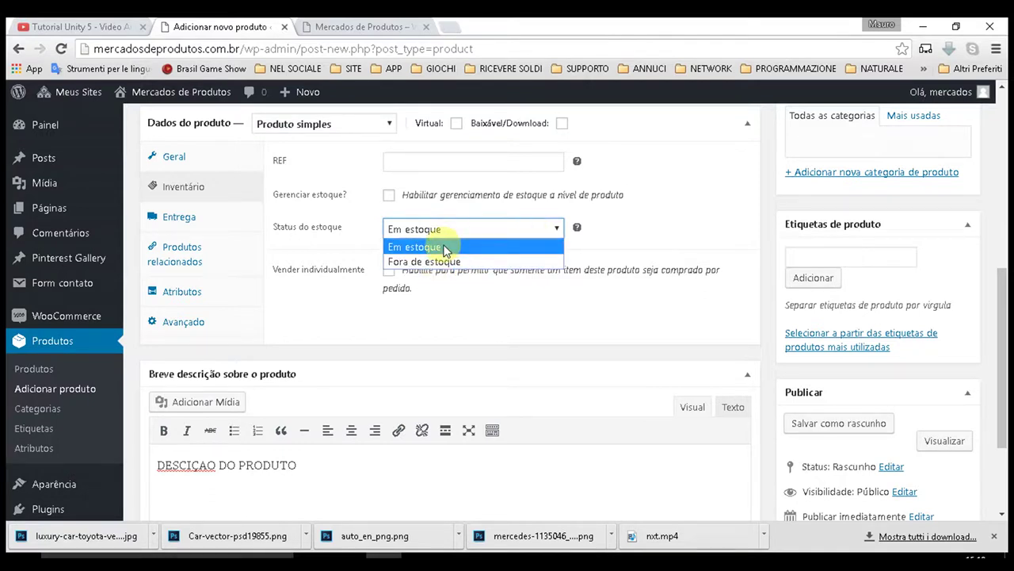
left_click(446, 247)
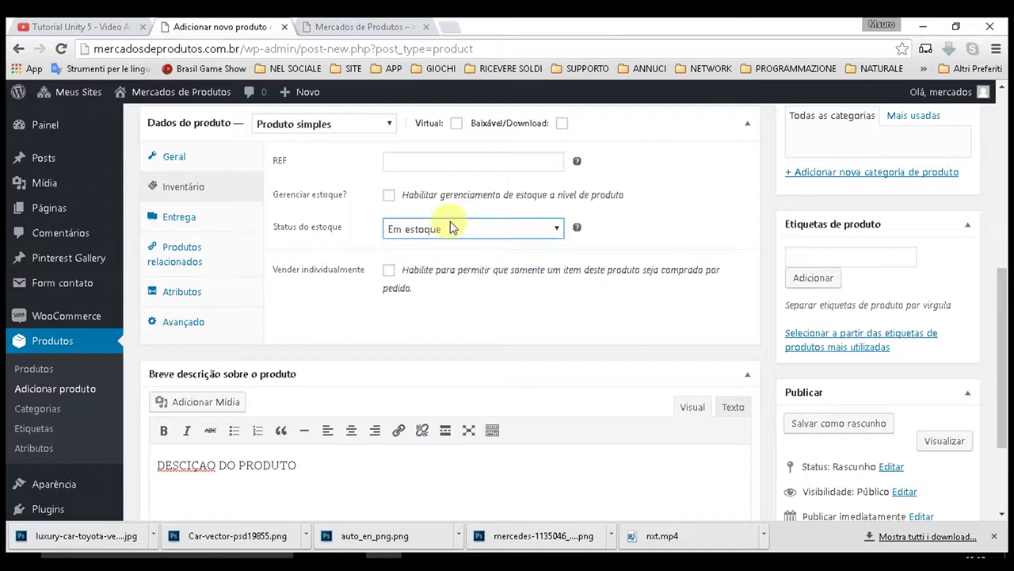
left_click(396, 275)
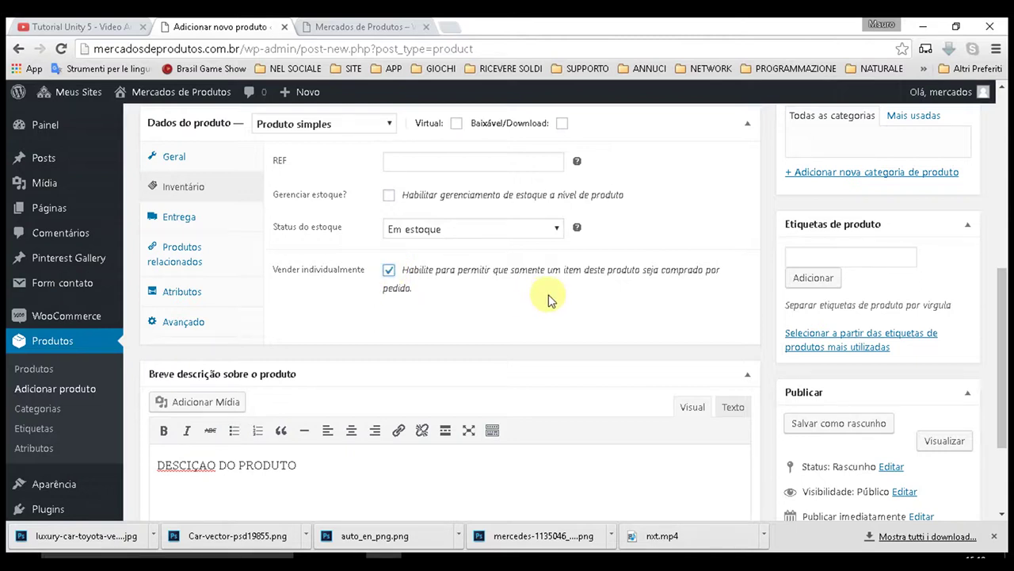
left_click(388, 271)
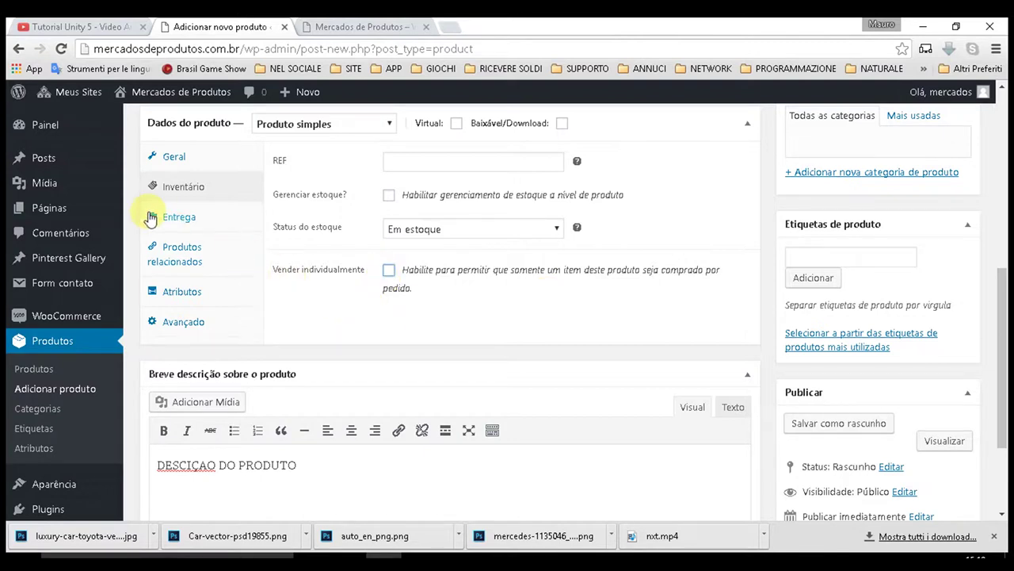
Examine the product's shipping settings and the upsell, cross-sell and grouping fields for related products
left_click(194, 218)
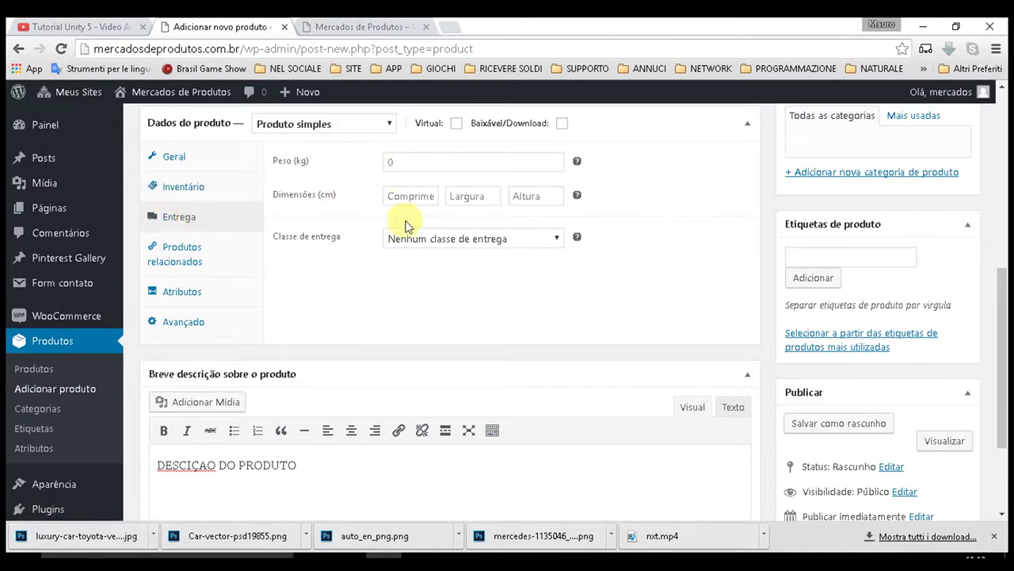
left_click(172, 262)
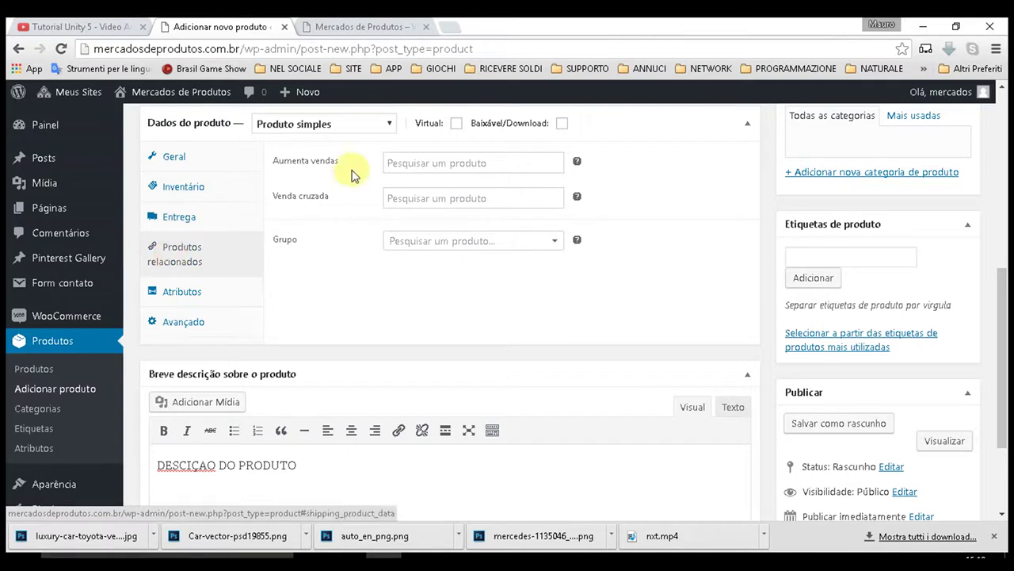
left_click(424, 163)
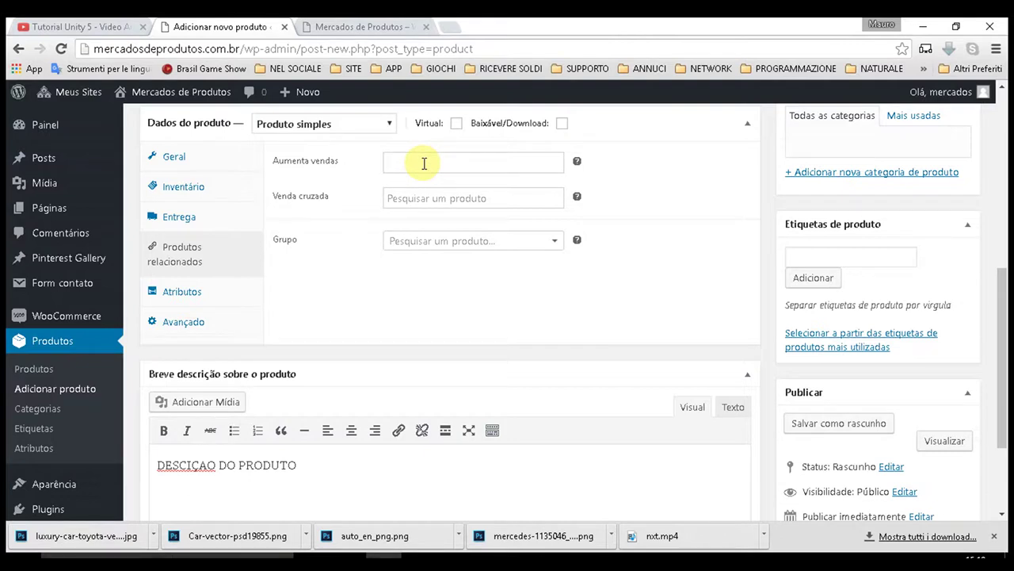
left_click(404, 198)
left_click(418, 163)
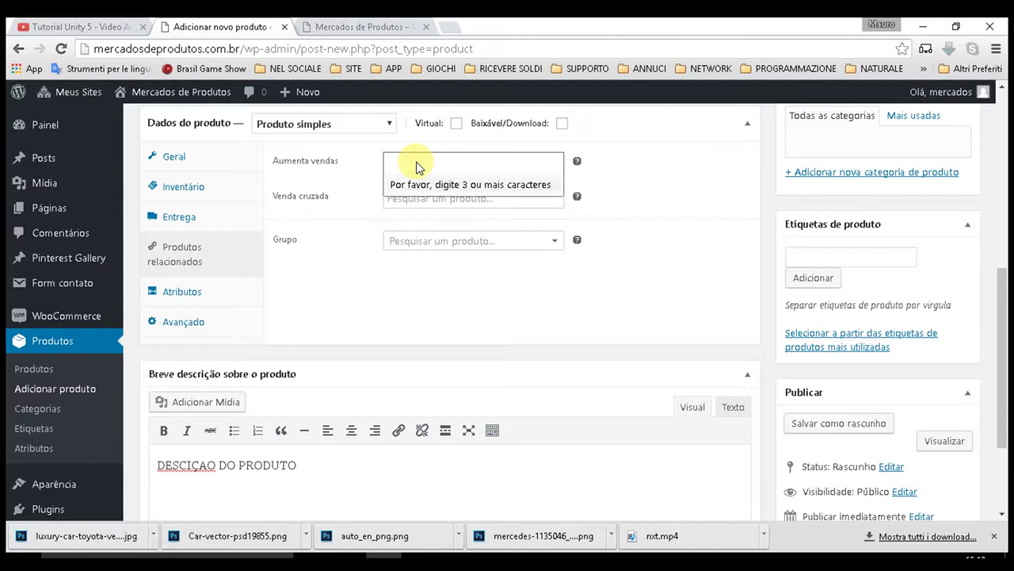
left_click(688, 194)
left_click(484, 198)
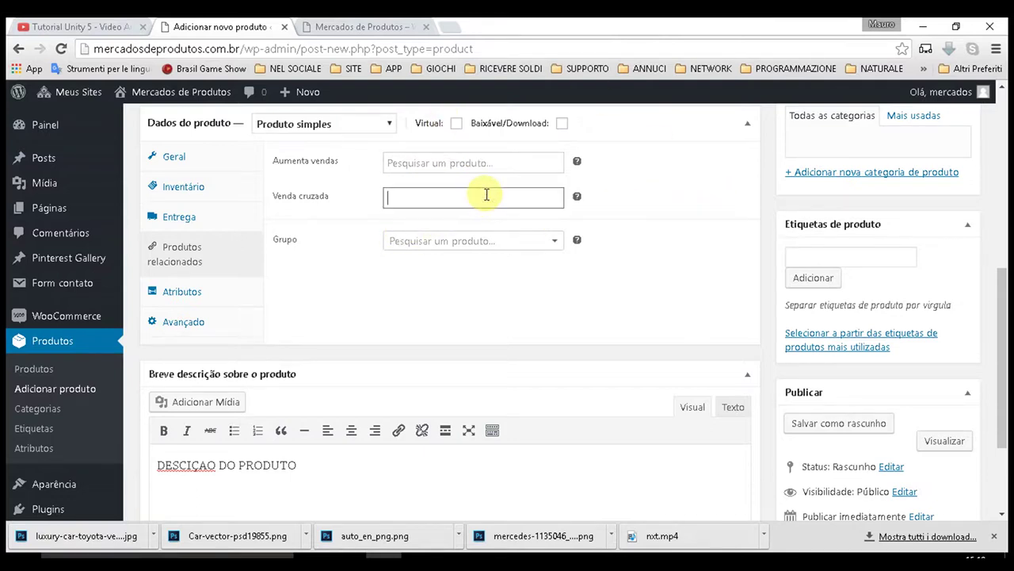
key("Escape")
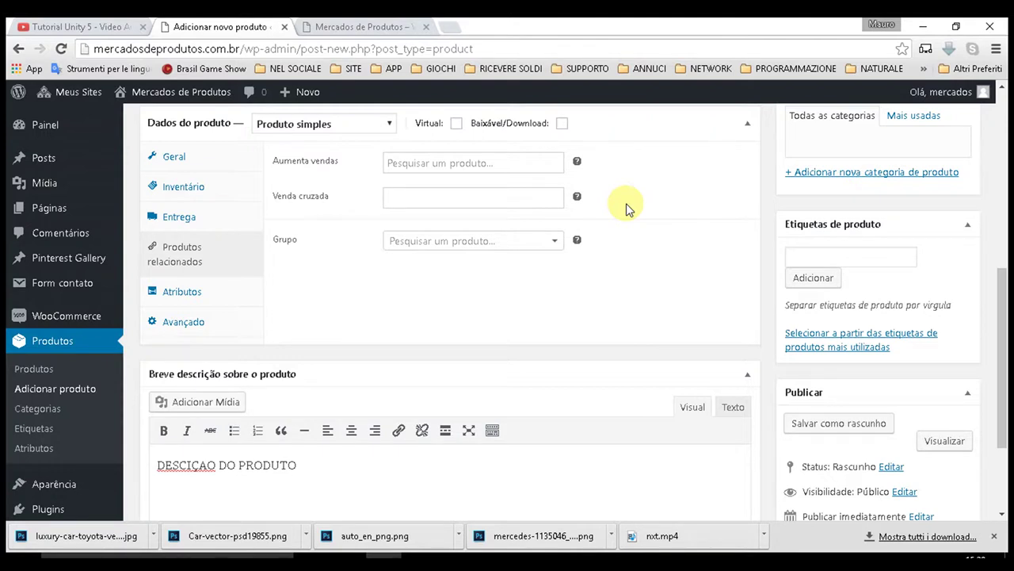
left_click(451, 163)
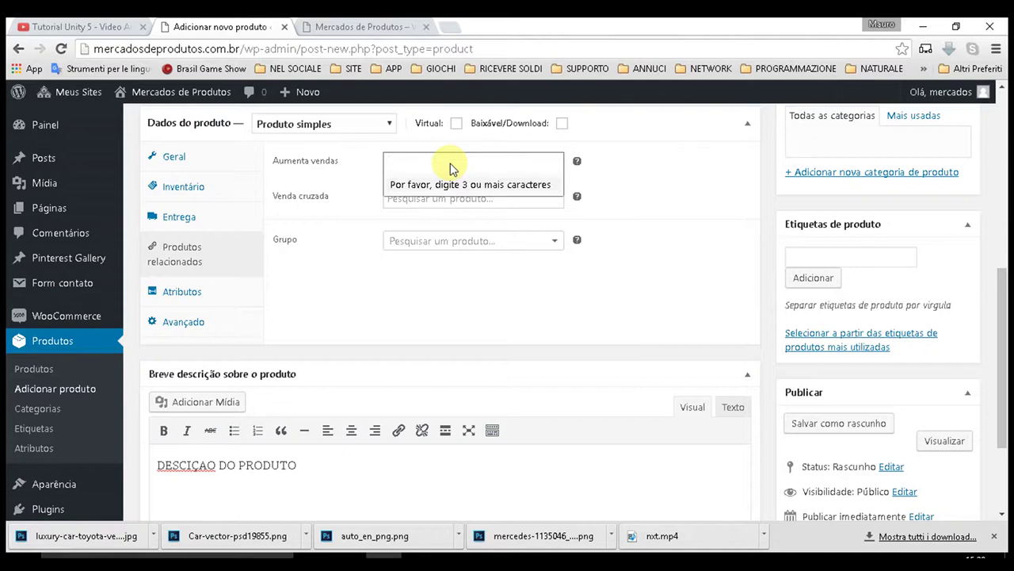
left_click(644, 206)
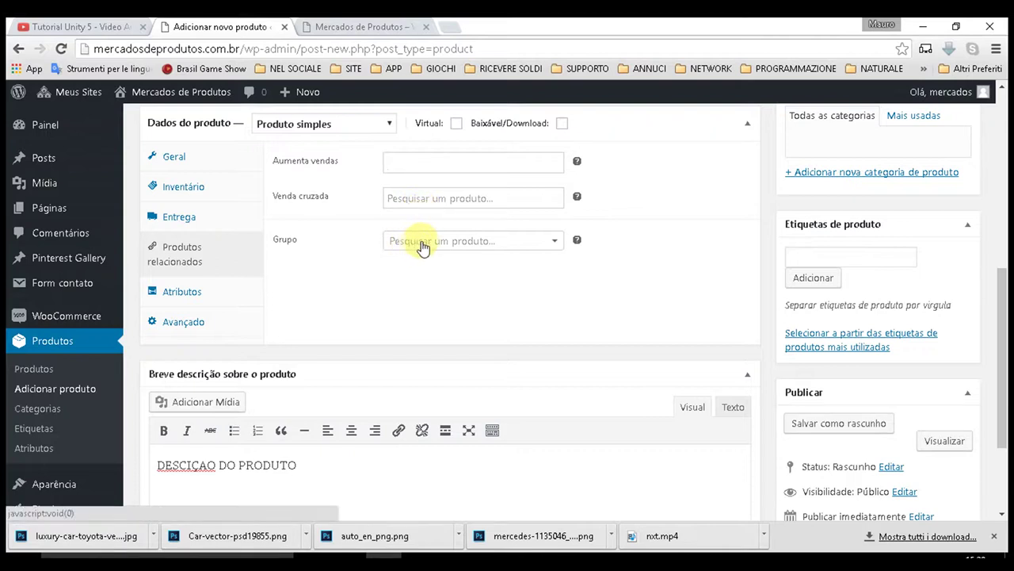
left_click(552, 244)
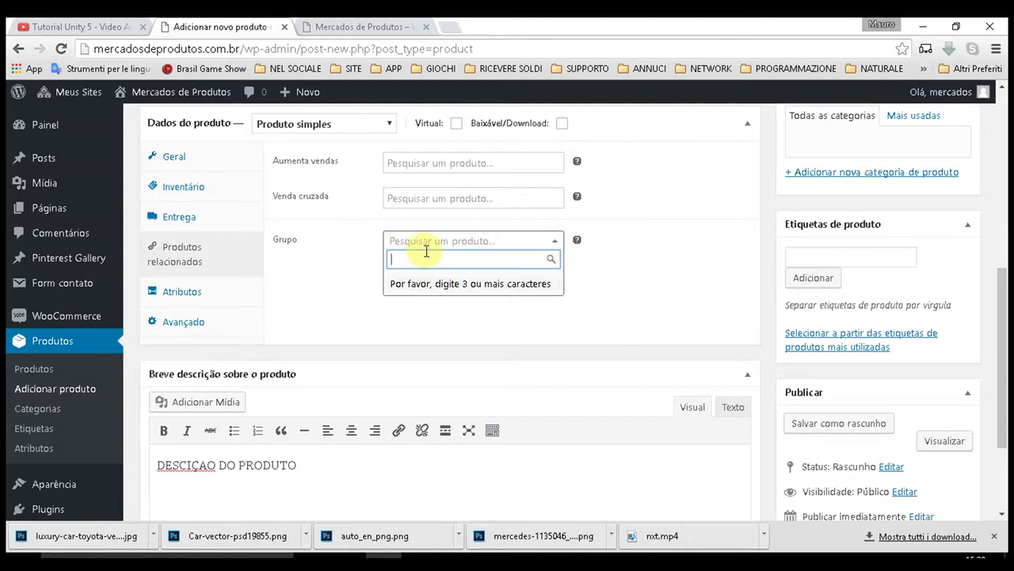
left_click(175, 296)
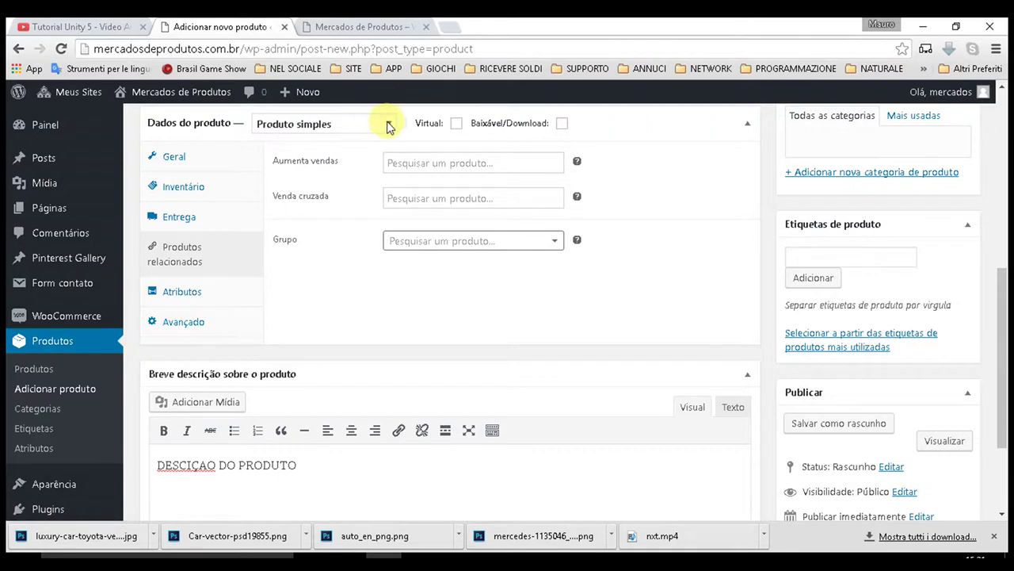
Examine the advanced purchase note, menu order and reviews settings, and review the product's title, description and images
left_click(183, 330)
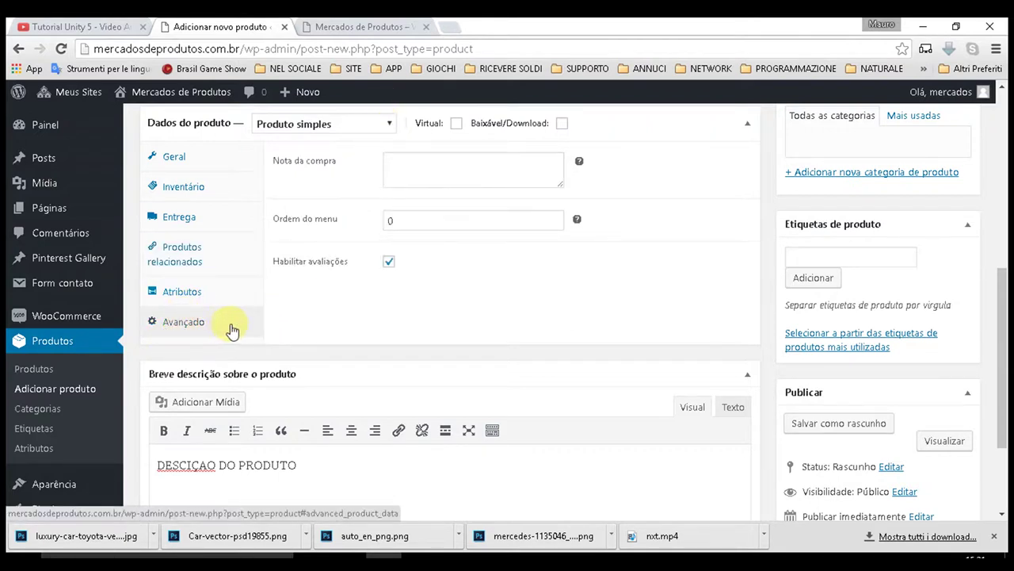
left_click(438, 170)
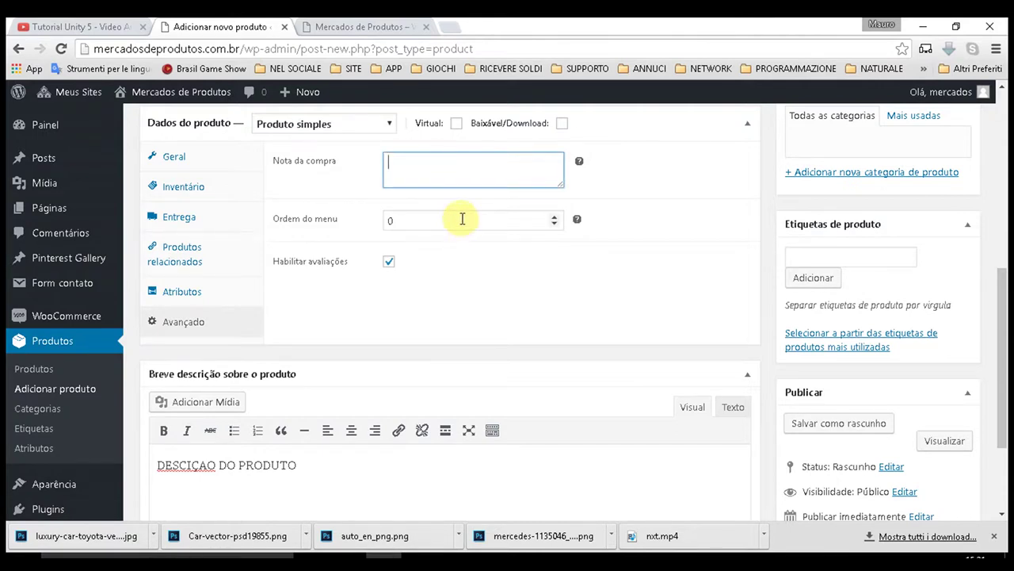
left_click(389, 262)
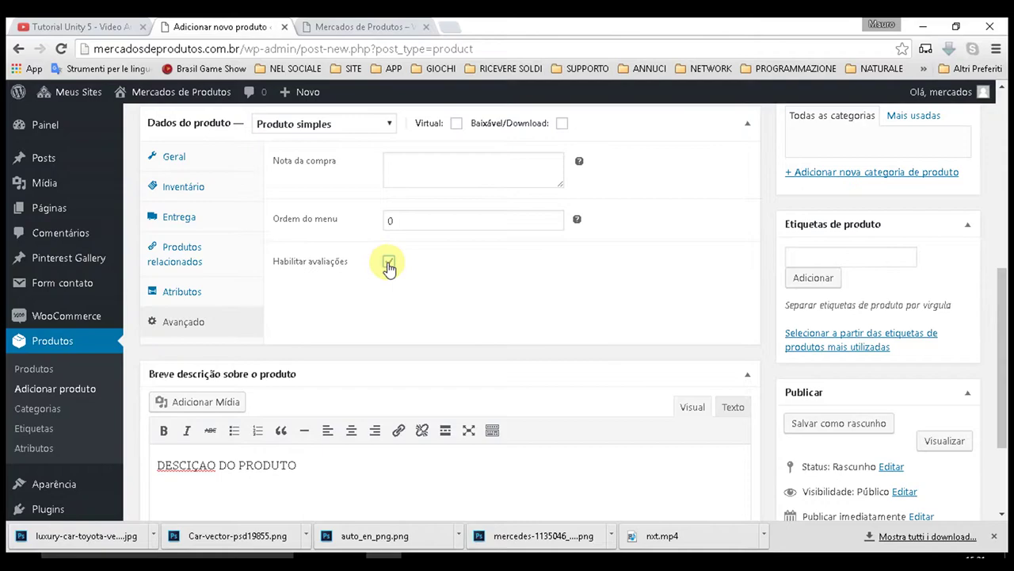
scroll(689, 242, "up", 4)
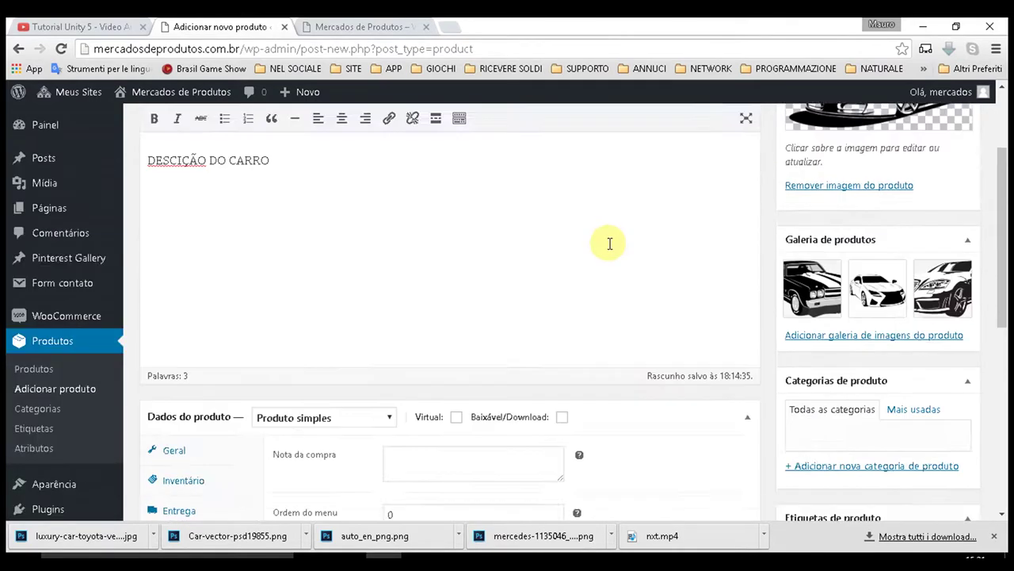
scroll(610, 243, "up", 2)
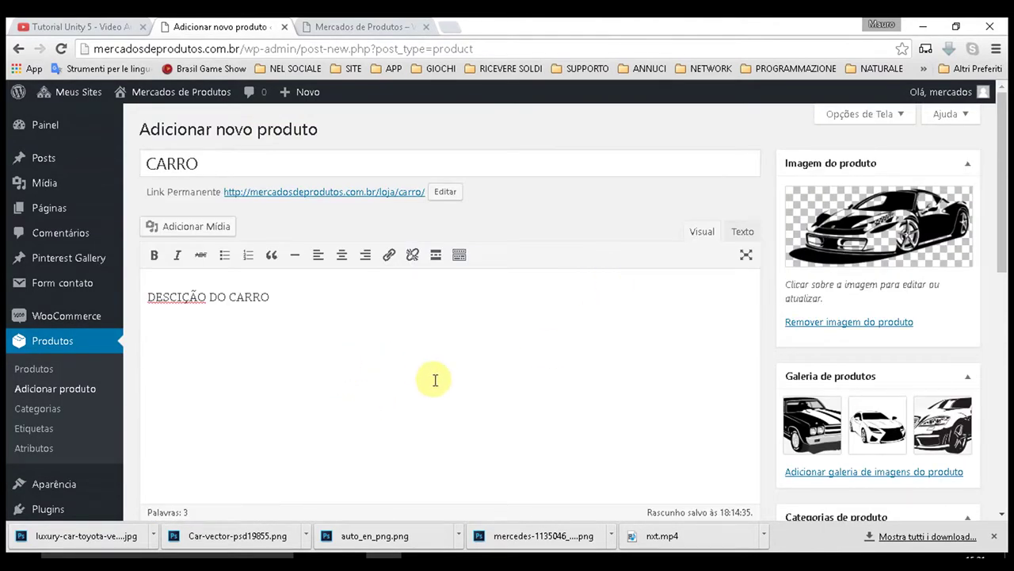
Publish the CARRO product with public visibility and the catalogue/search listing option
scroll(435, 380, "down", 8)
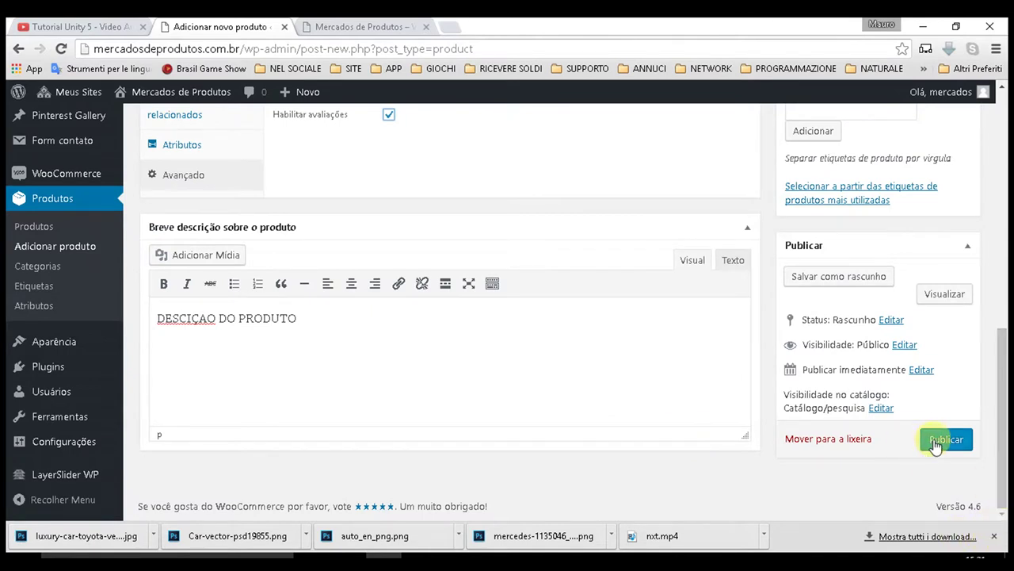
left_click(936, 445)
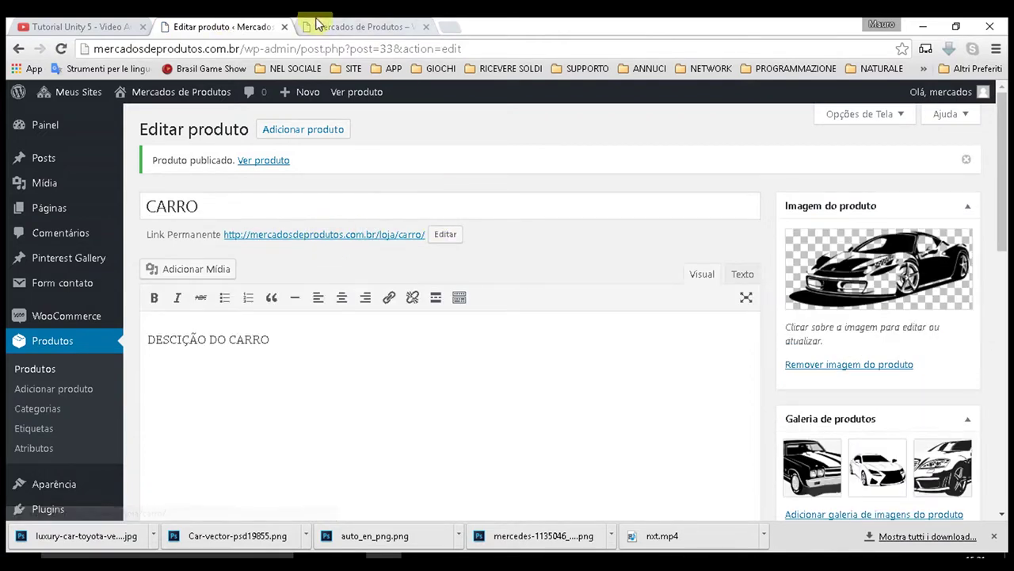
Reload the Mercados de Produtos storefront and examine how the CARRO product is listed on the Loja page beside CAMISA
left_click(362, 24)
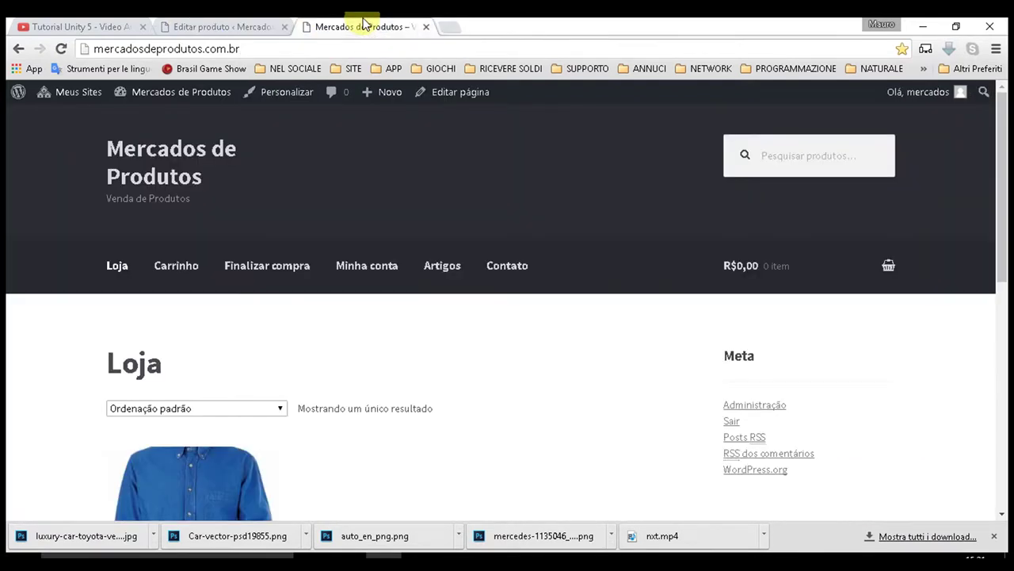
left_click(59, 49)
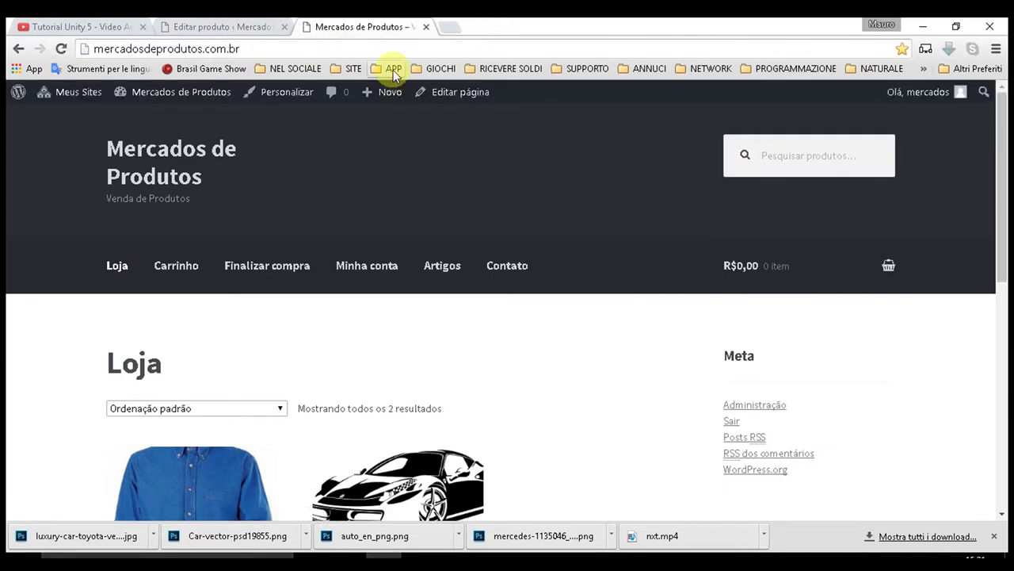
scroll(357, 173, "down", 3)
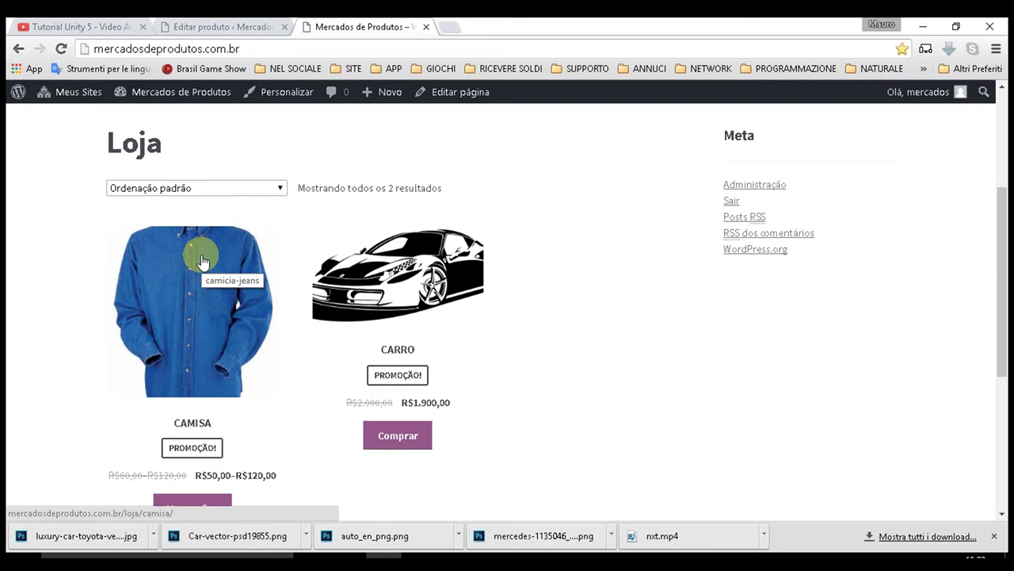
scroll(203, 261, "down", 2)
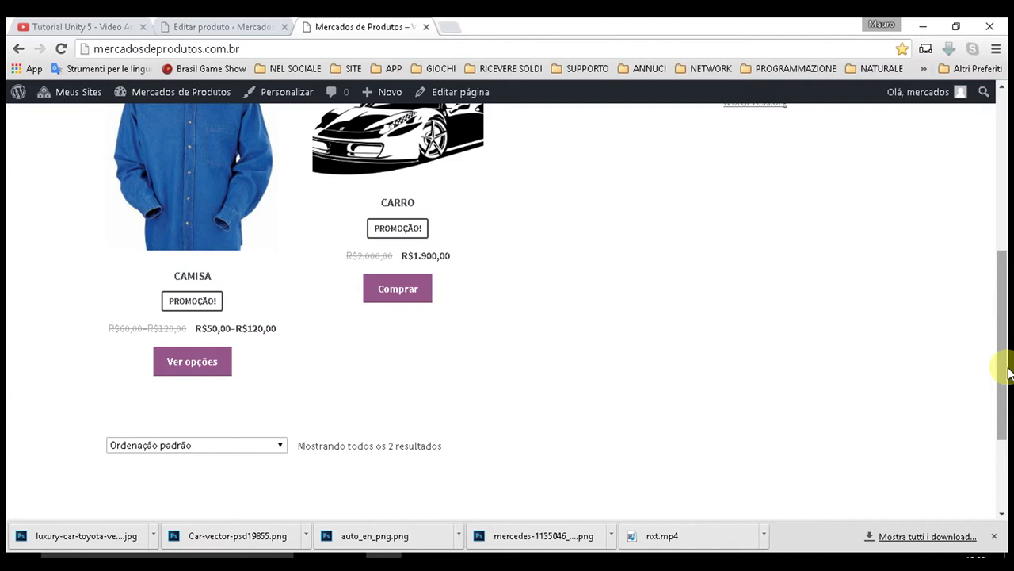
scroll(1005, 374, "up", 2)
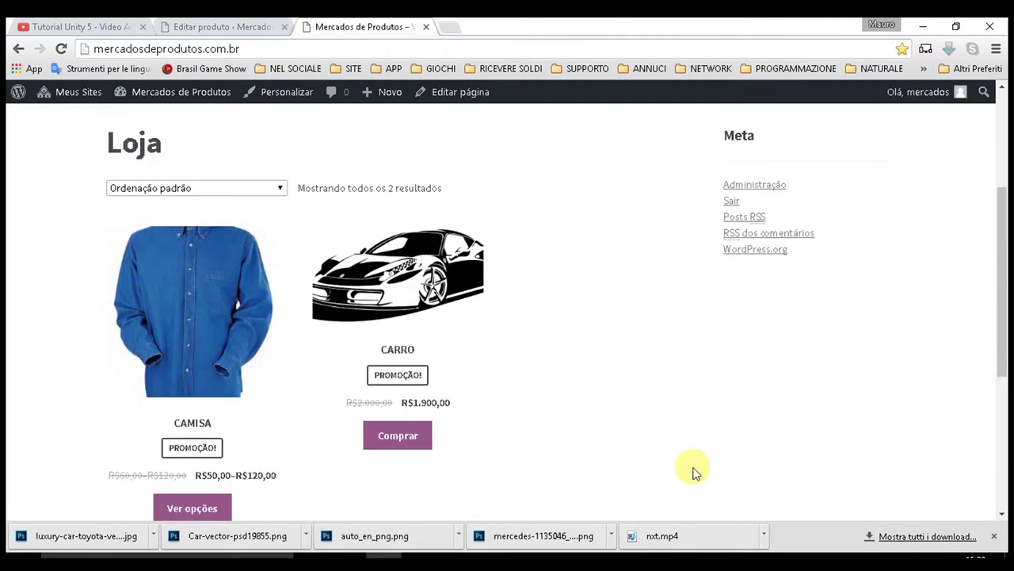